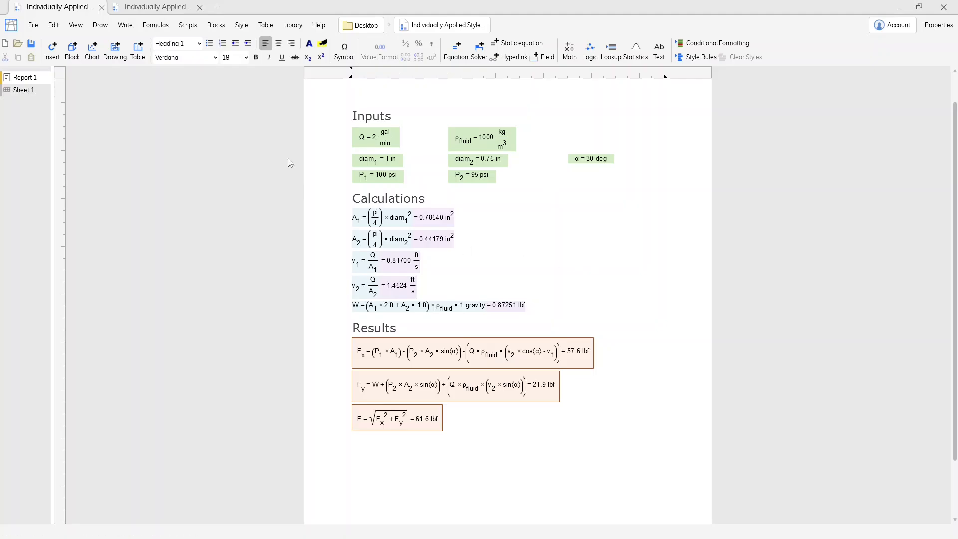
# - Review the example document's color-coded report equations and its formatted metric proof loads table against the unformatted report
pyautogui.click(165, 7)
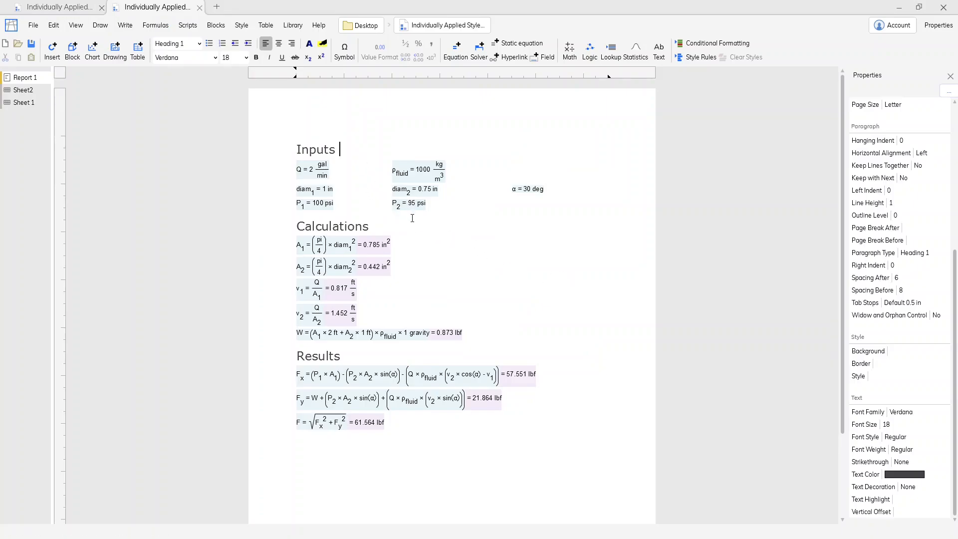
pyautogui.click(60, 9)
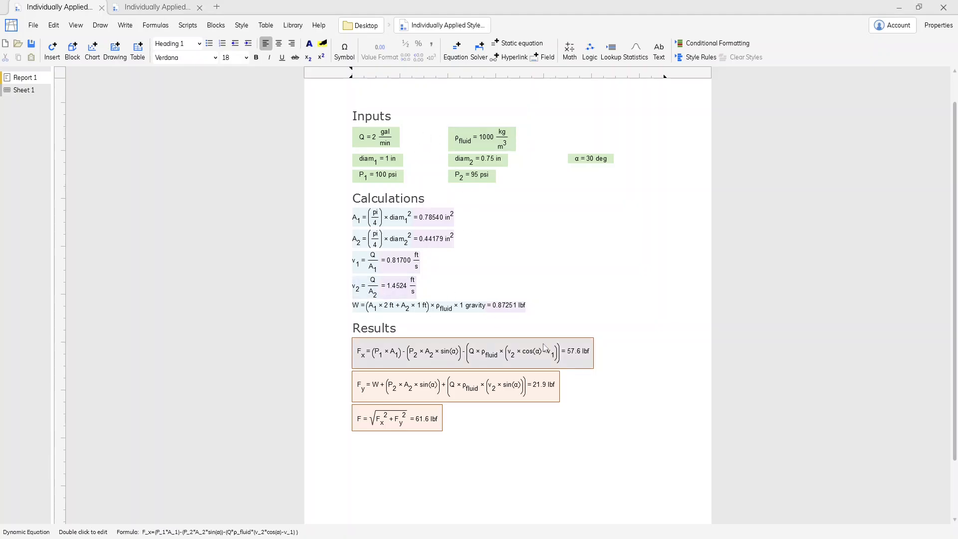
pyautogui.click(23, 90)
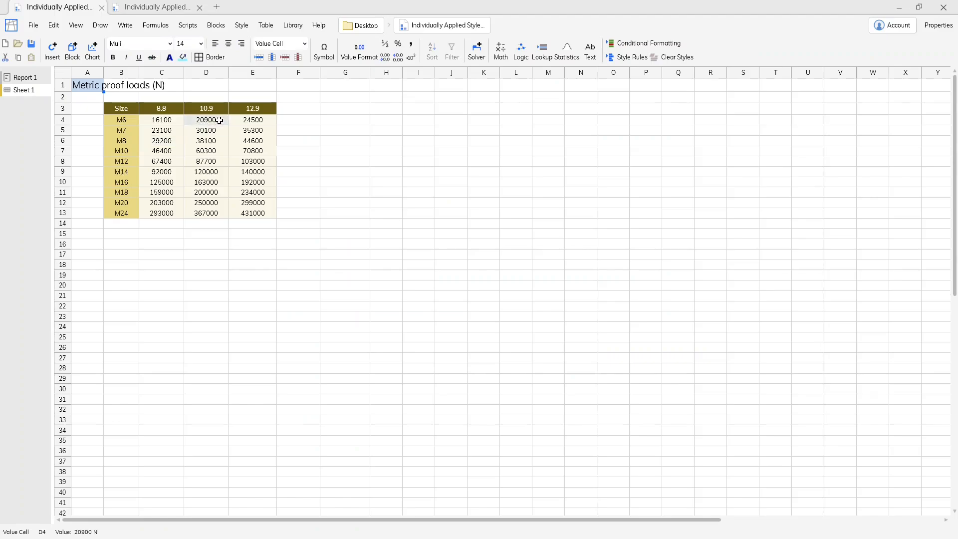
pyautogui.scroll(2, 200, 124)
pyautogui.scroll(2, 199, 126)
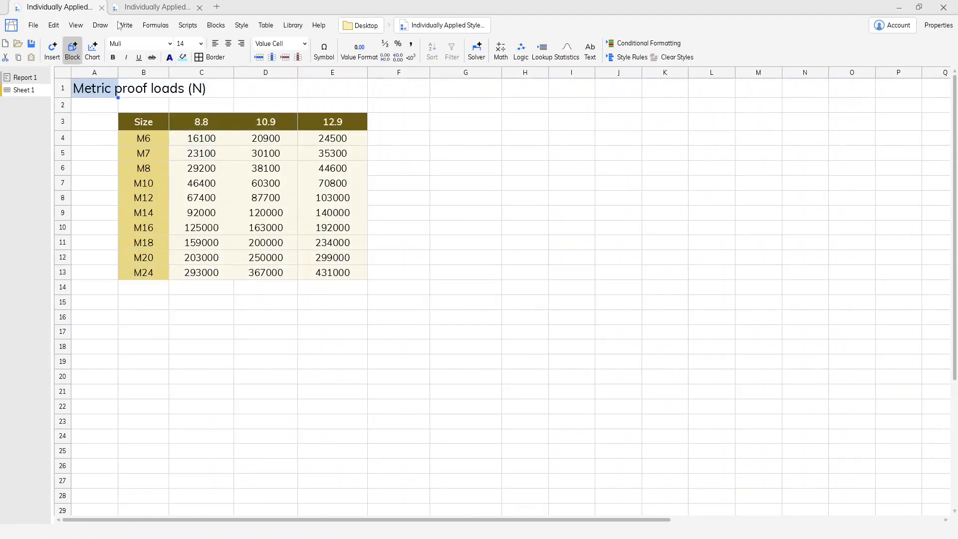
# - In the unformatted report's document, create a style rule for Dynamic Equation objects, applied individually and named Inputs
pyautogui.click(148, 8)
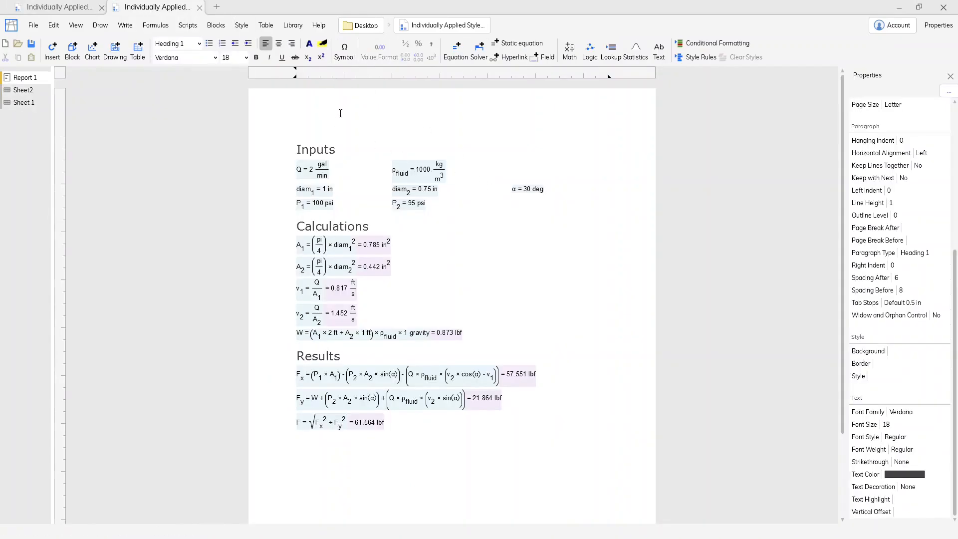
pyautogui.click(241, 25)
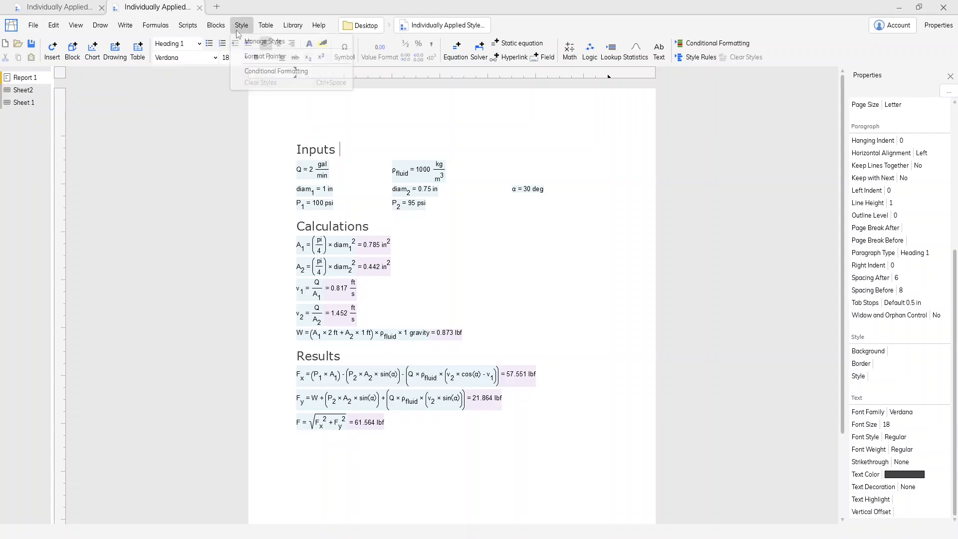
pyautogui.click(242, 45)
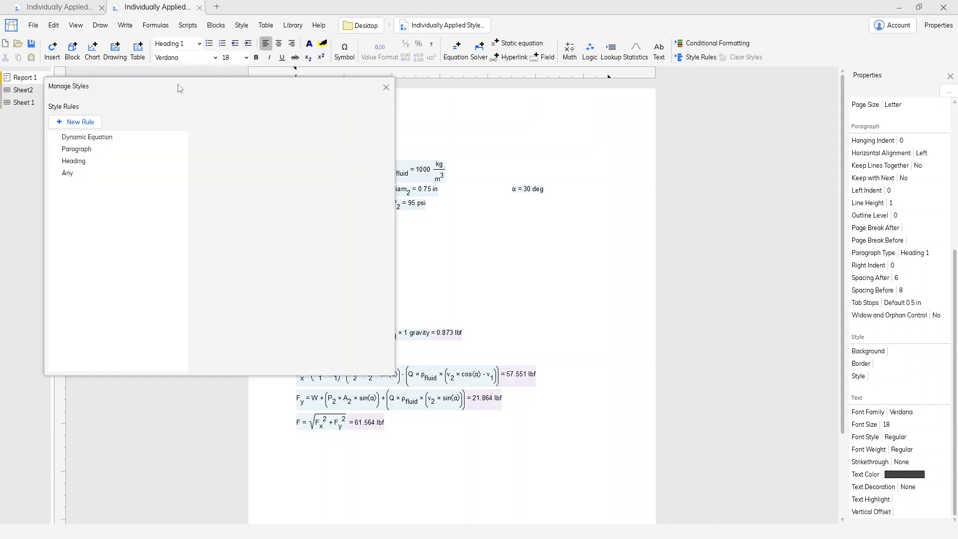
pyautogui.moveTo(180, 88); pyautogui.dragTo(652, 72)
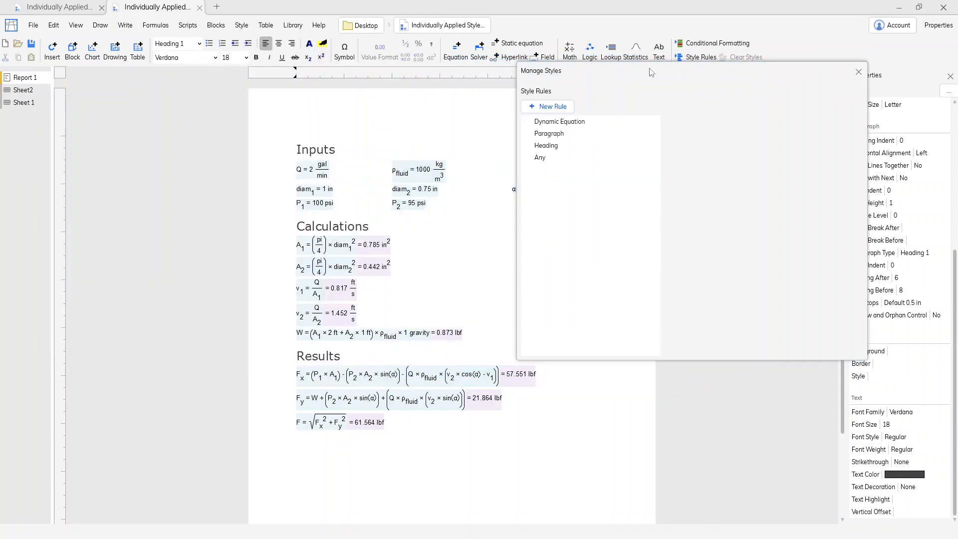
pyautogui.click(556, 107)
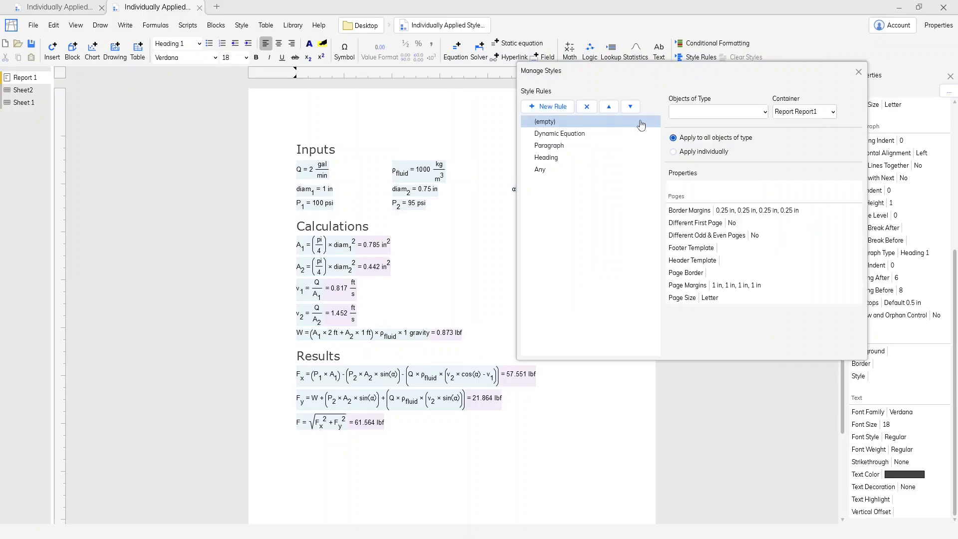
pyautogui.click(751, 116)
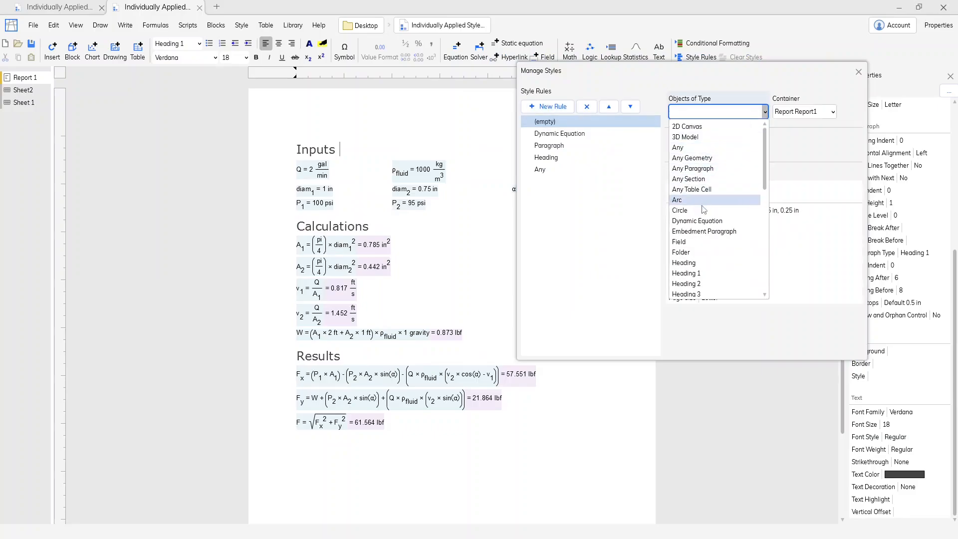
pyautogui.click(709, 222)
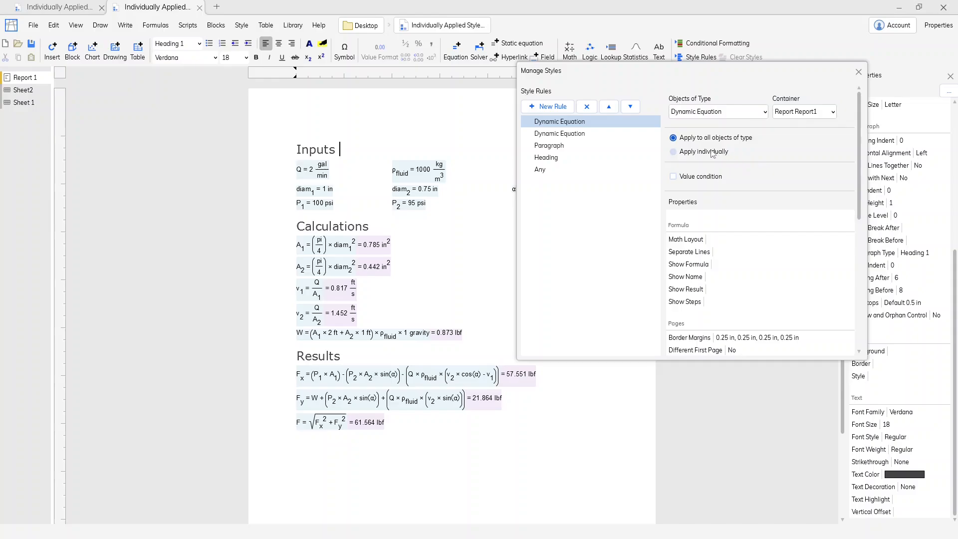
pyautogui.click(673, 152)
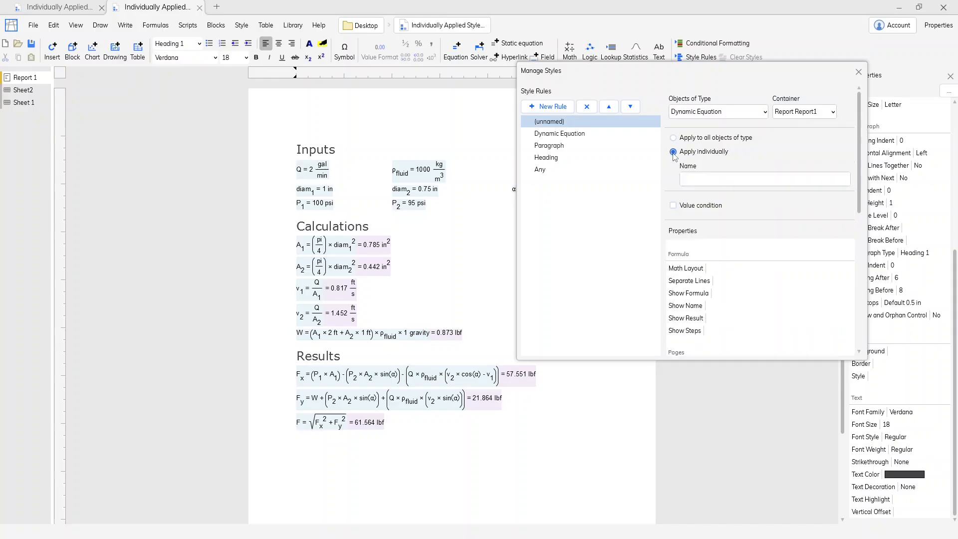
pyautogui.click(693, 180)
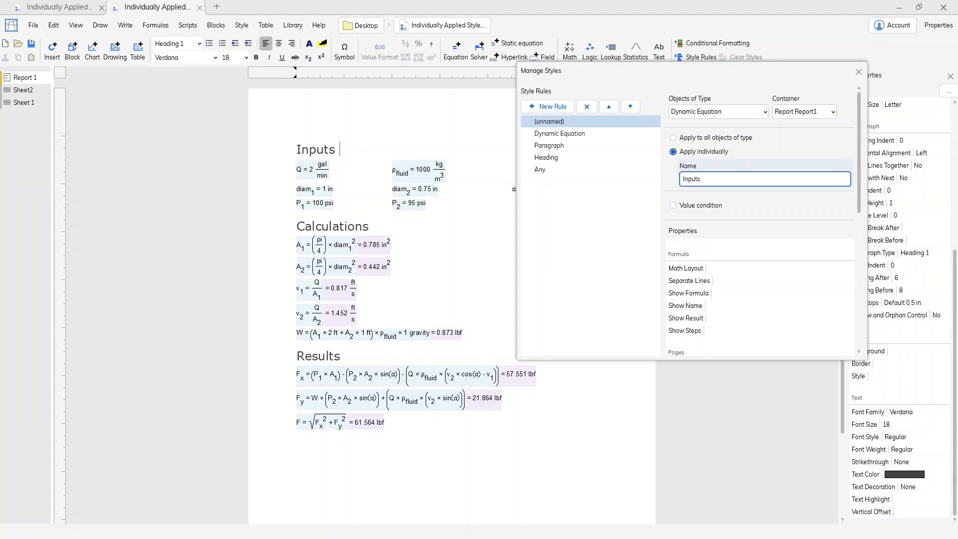
# - Set the text highlight of the Inputs style rule to light green
pyautogui.scroll(-1, 789, 256)
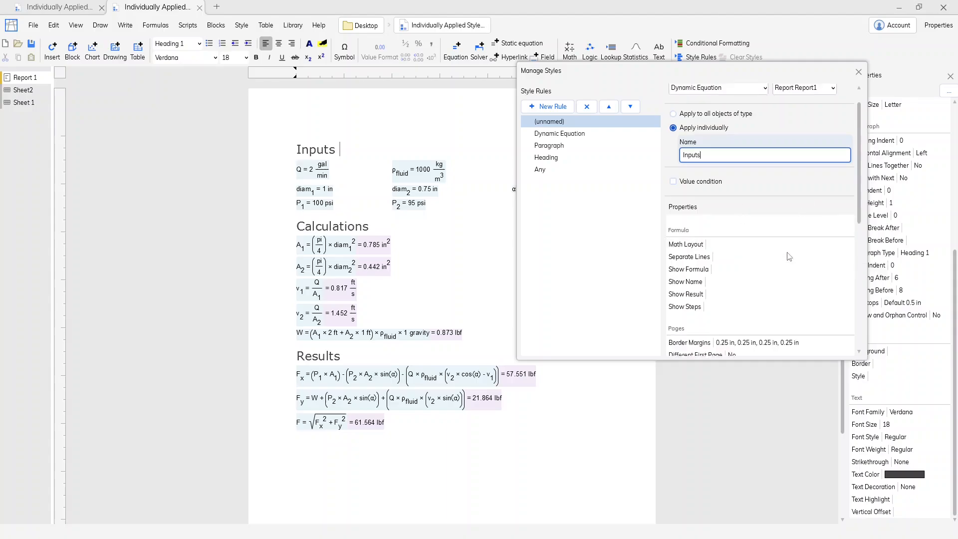
pyautogui.scroll(-10, 790, 256)
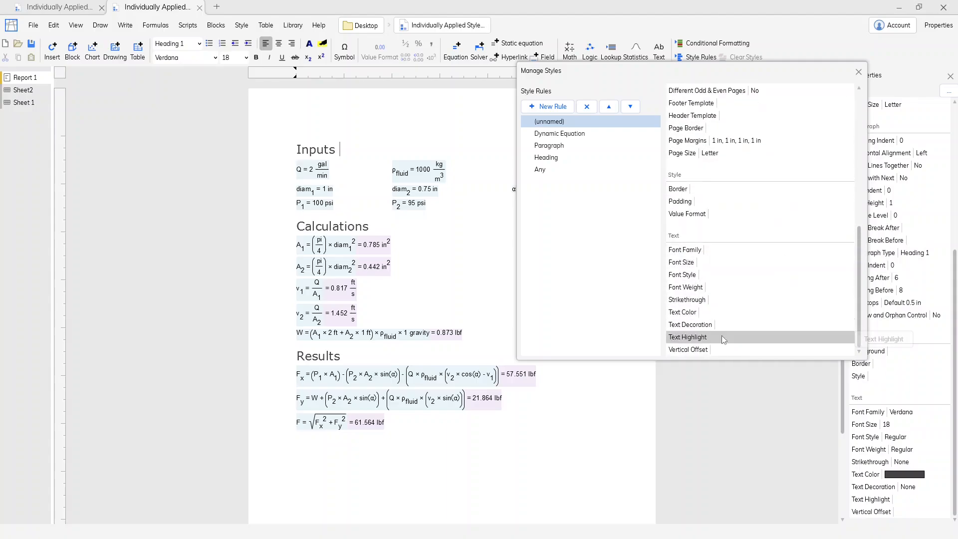
pyautogui.click(721, 336)
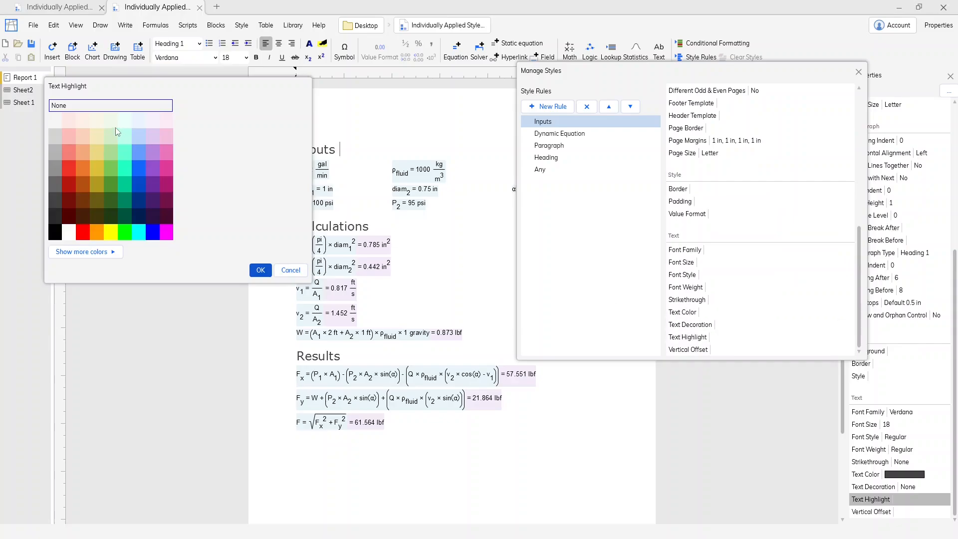
pyautogui.click(107, 141)
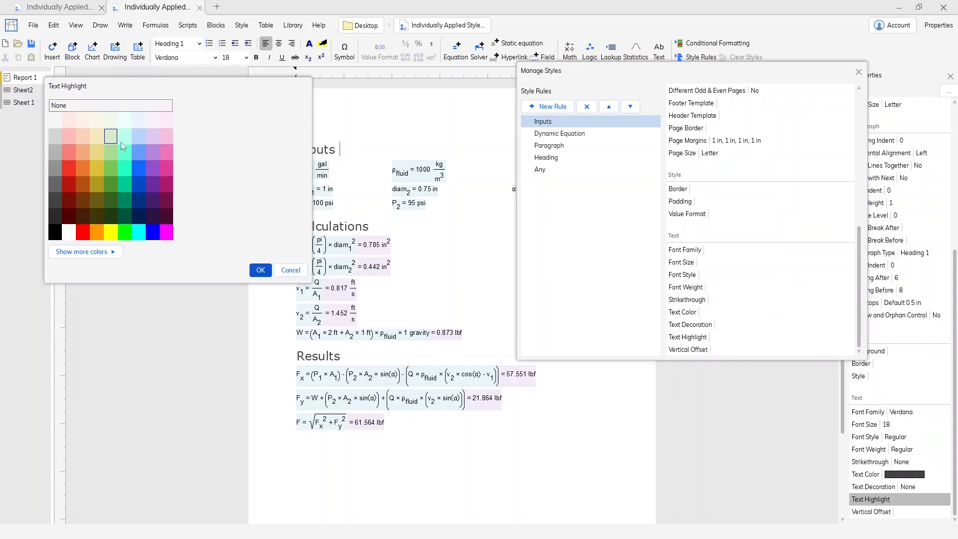
pyautogui.click(261, 270)
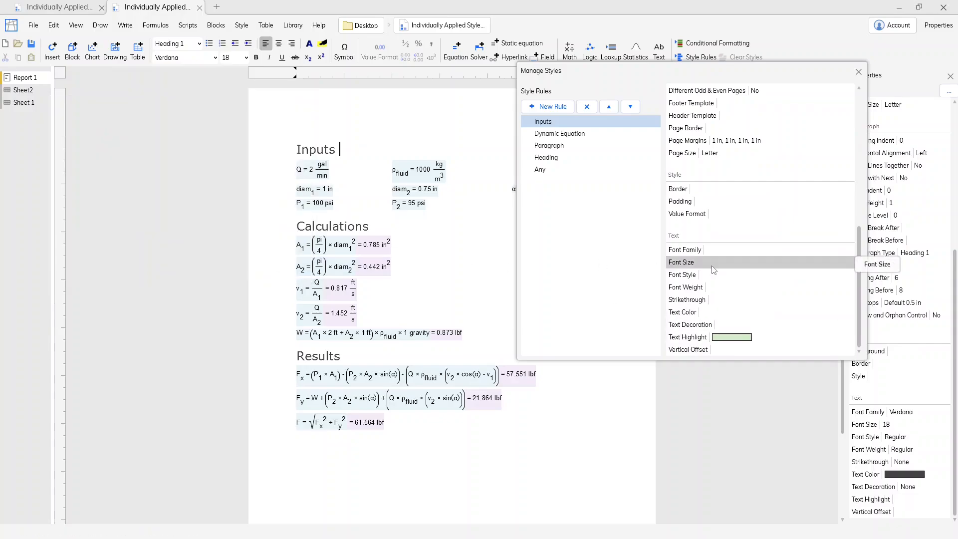
# - Set the Inputs rule's padding to 0.15 in on the left and right and 0.02 in on the top and bottom, and close the style manager
pyautogui.click(696, 203)
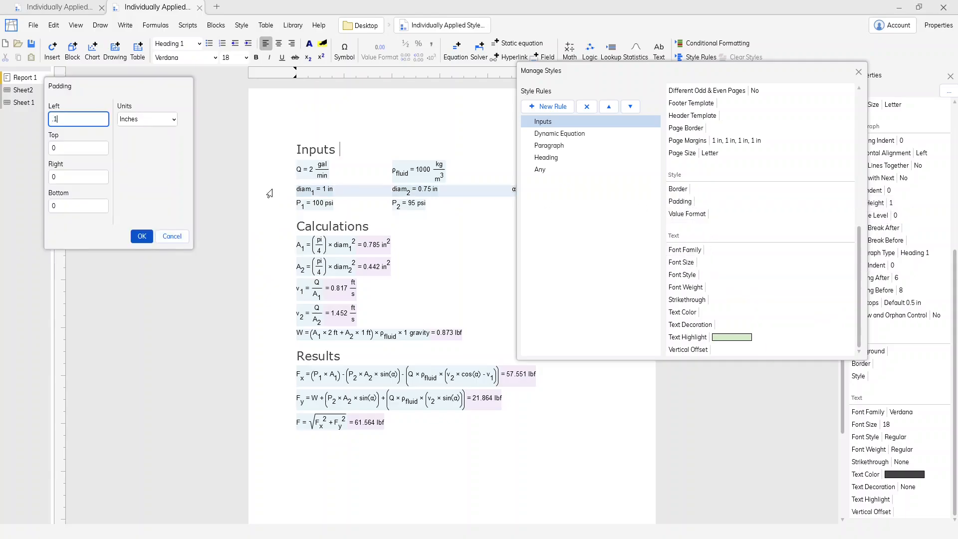
pyautogui.press('Tab')
pyautogui.write('0.02')
pyautogui.press('Tab')
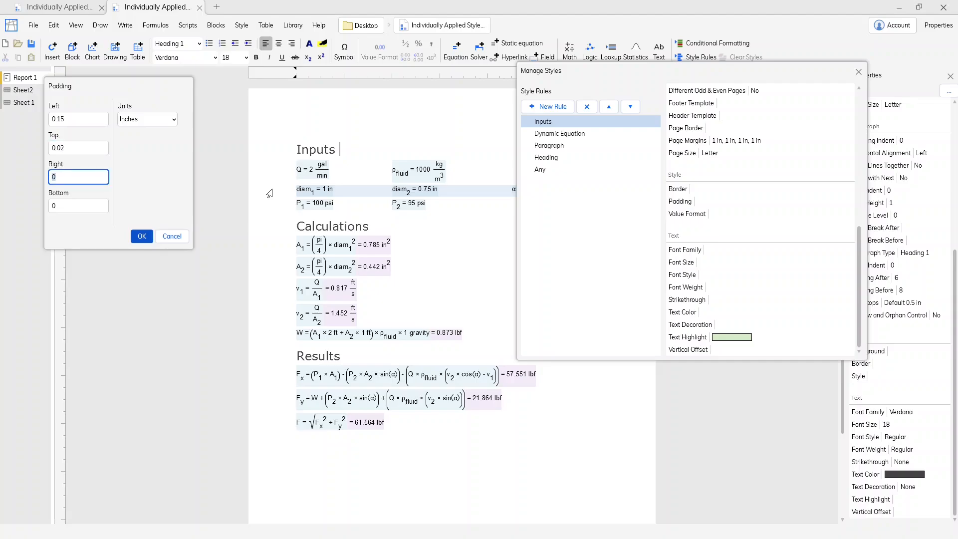
pyautogui.write('.15')
pyautogui.press('Tab')
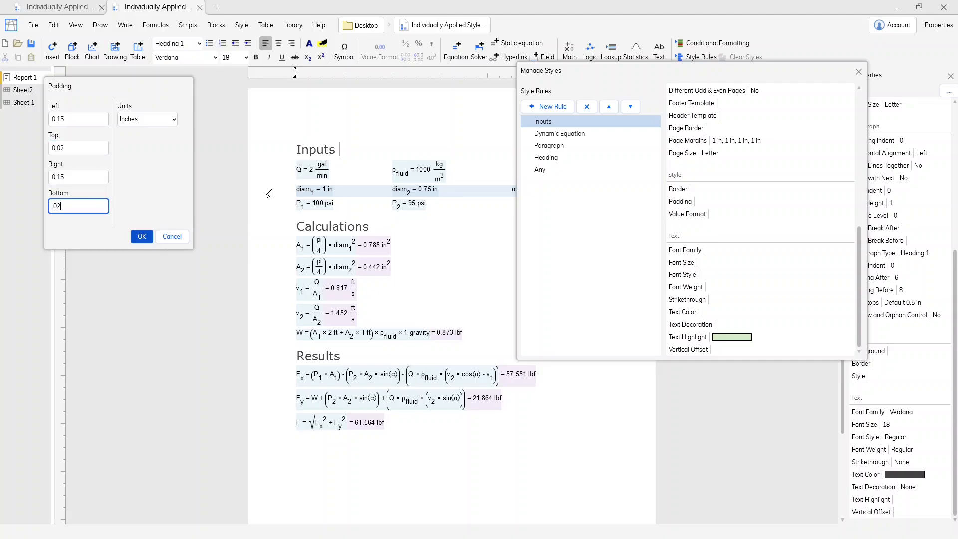
pyautogui.press('Return')
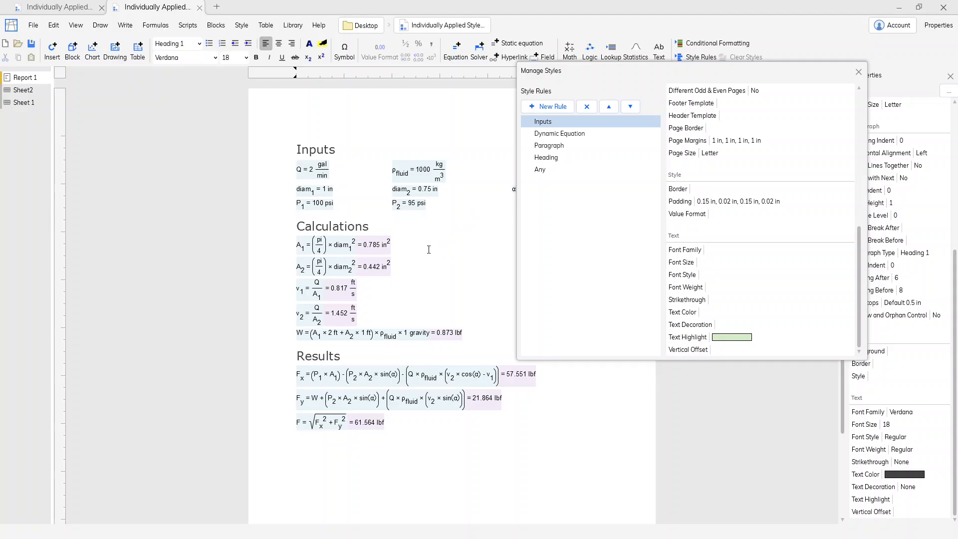
pyautogui.click(859, 73)
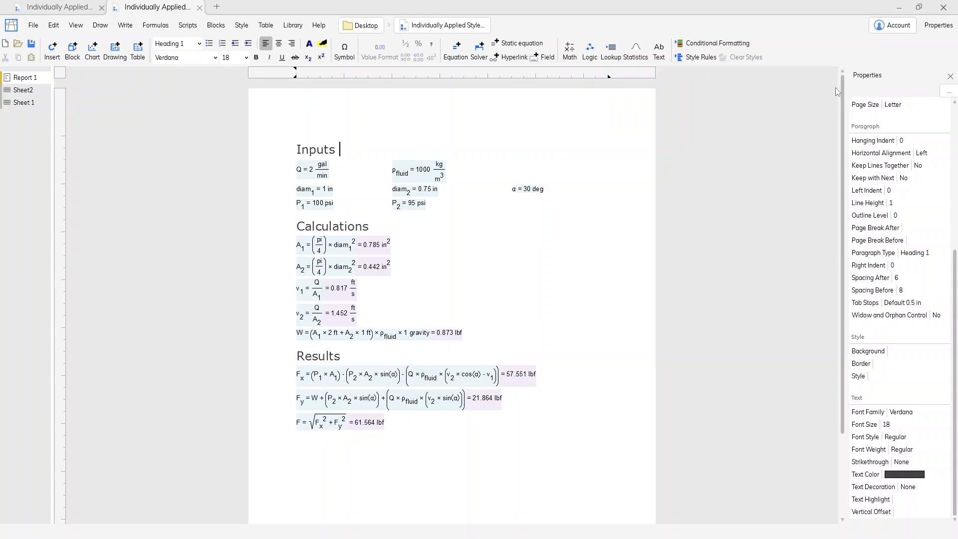
# - Apply the Inputs style to the fluid density equation in the Inputs section
pyautogui.click(428, 184)
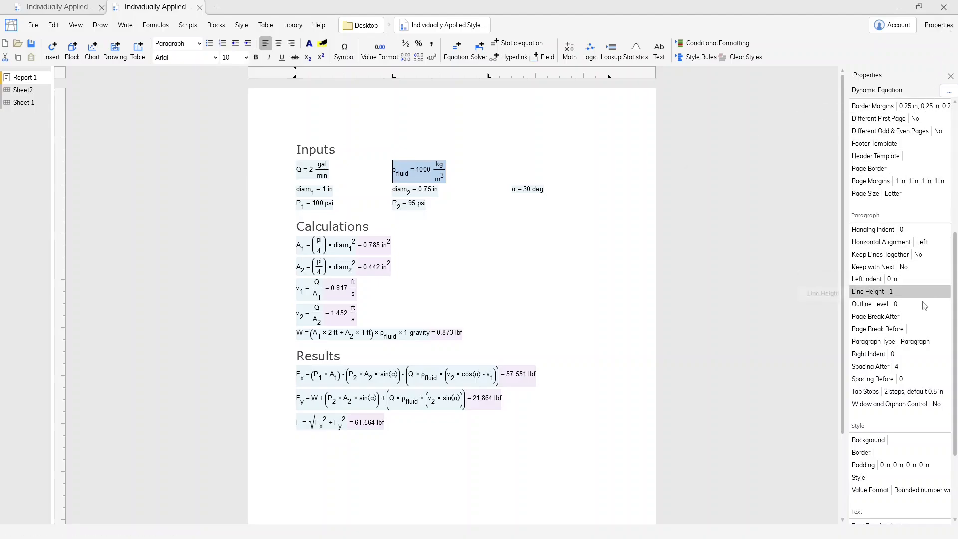
pyautogui.scroll(-1, 931, 332)
pyautogui.scroll(-4, 931, 336)
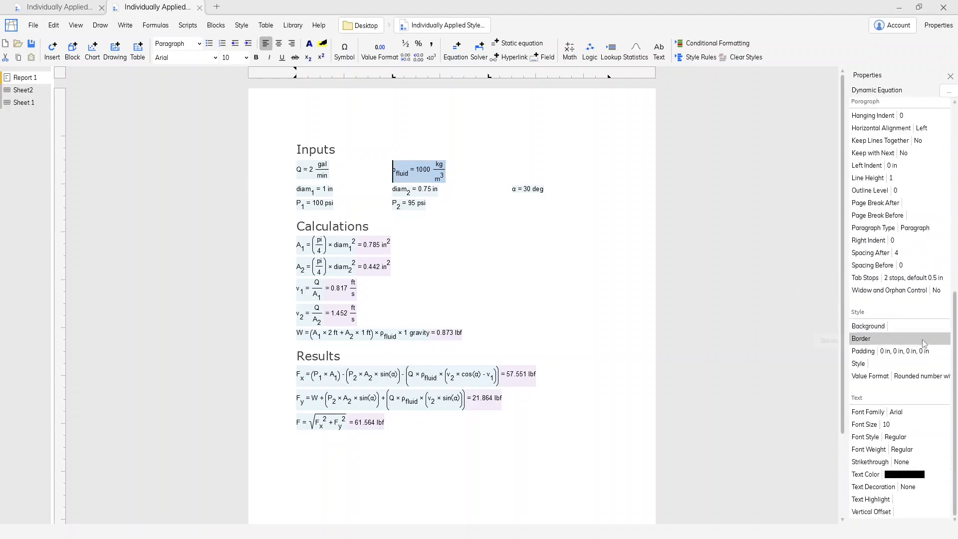
pyautogui.click(895, 364)
pyautogui.click(893, 388)
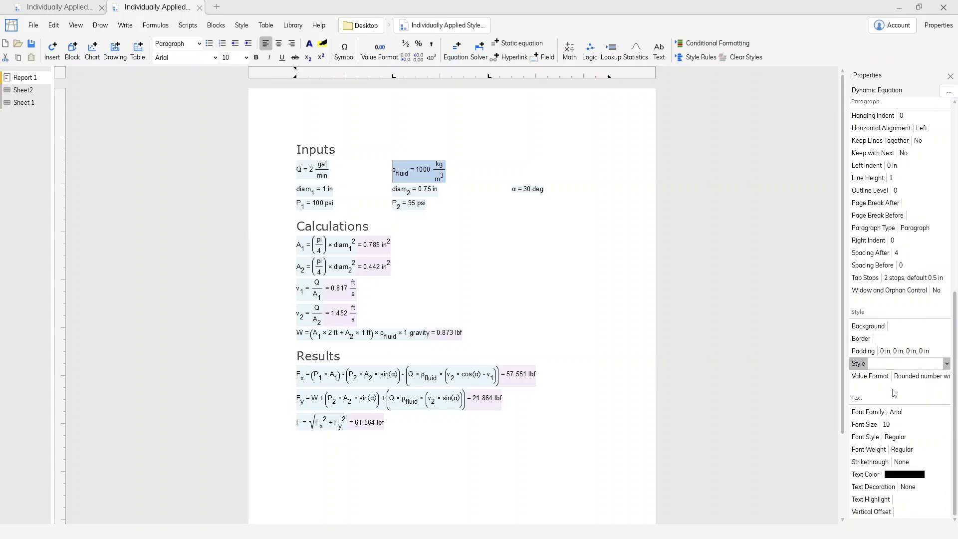
pyautogui.click(489, 213)
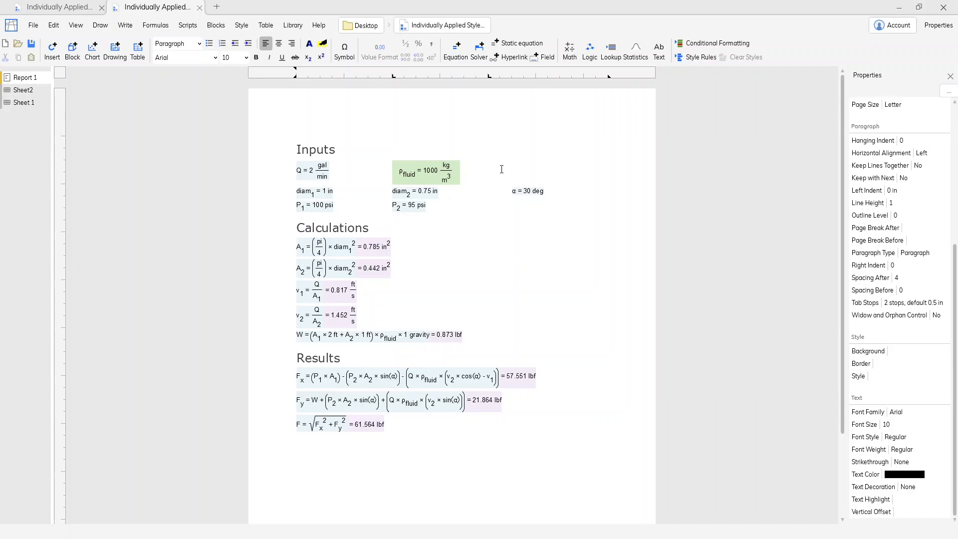
# - Apply the Inputs style to the Q, diam1, diam2, P1, P2 and α equations together, and close the object properties
pyautogui.click(529, 191)
pyautogui.keyDown('ctrl'); pyautogui.click(414, 192); pyautogui.keyUp('ctrl')
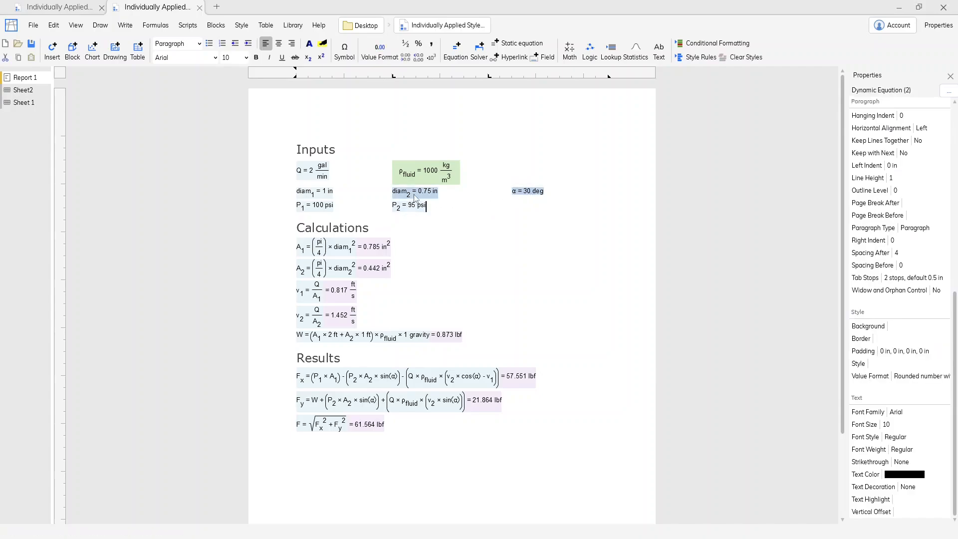
pyautogui.keyDown('ctrl'); pyautogui.click(409, 206); pyautogui.keyUp('ctrl')
pyautogui.keyDown('ctrl'); pyautogui.click(309, 210); pyautogui.keyUp('ctrl')
pyautogui.keyDown('ctrl'); pyautogui.click(310, 192); pyautogui.keyUp('ctrl')
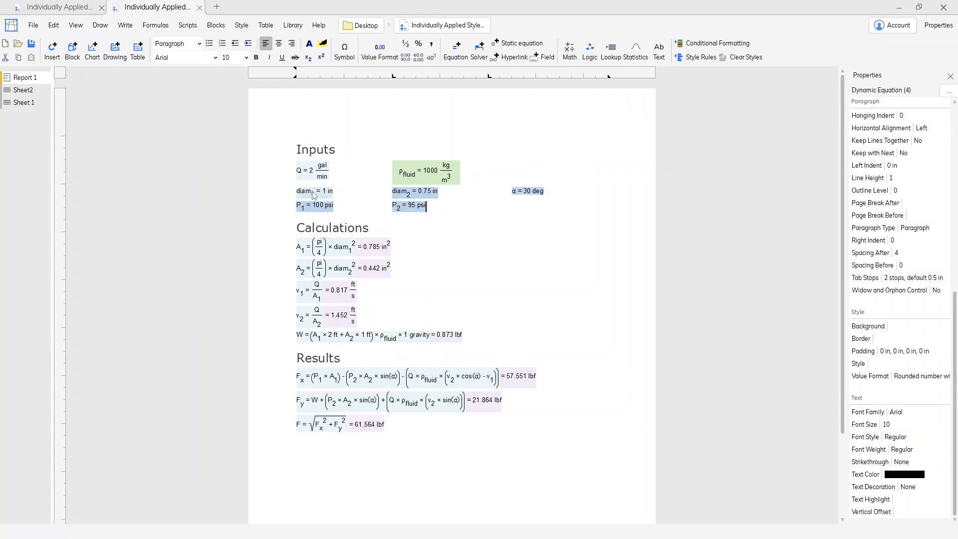
pyautogui.keyDown('ctrl'); pyautogui.click(307, 171); pyautogui.keyUp('ctrl')
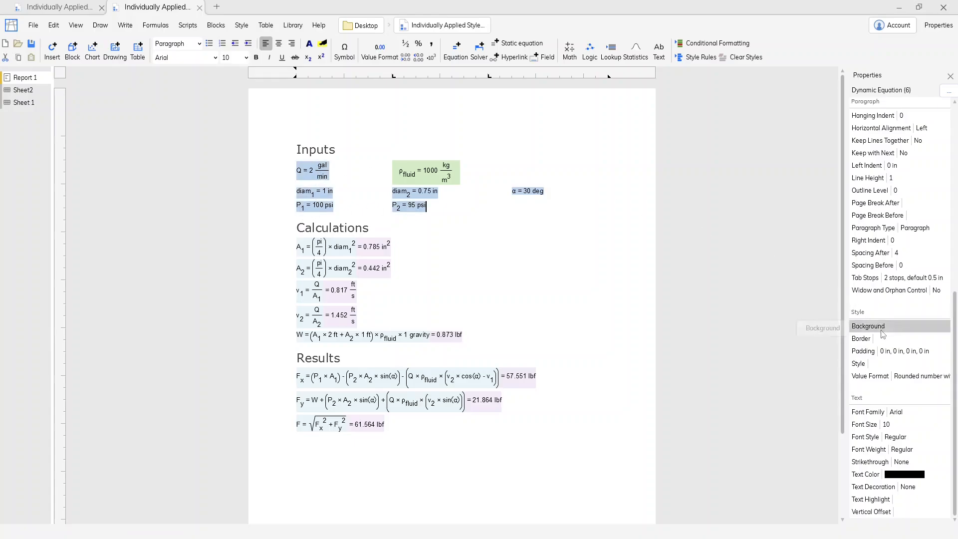
pyautogui.click(879, 363)
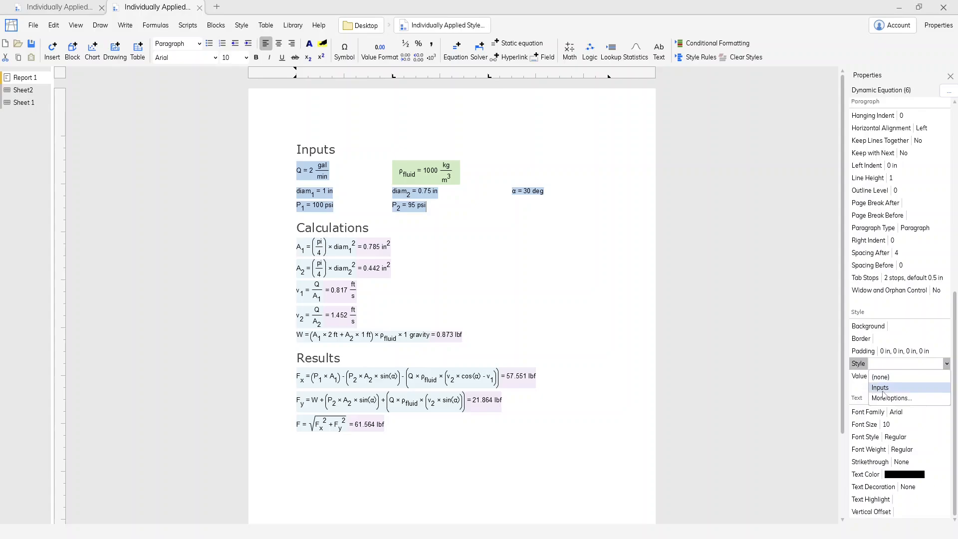
pyautogui.click(883, 392)
pyautogui.click(540, 220)
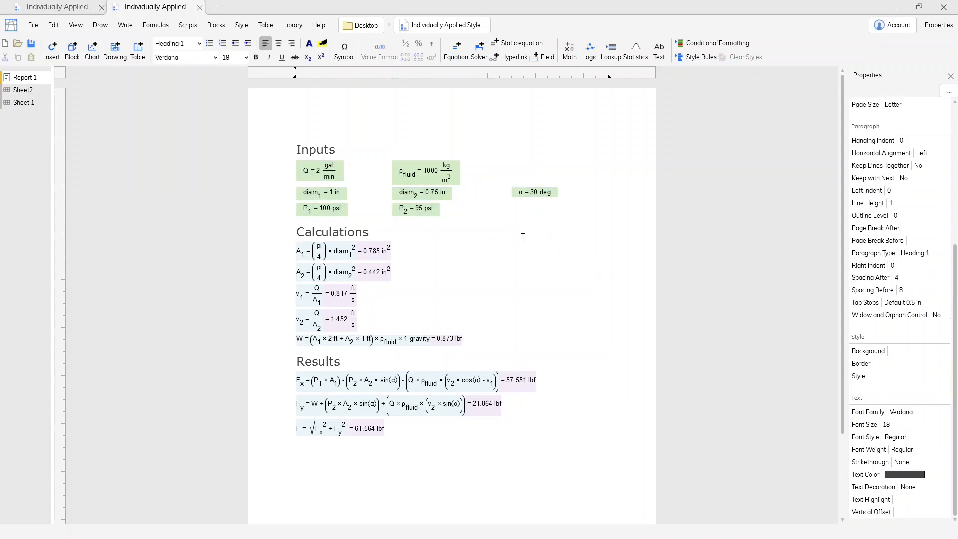
pyautogui.click(950, 76)
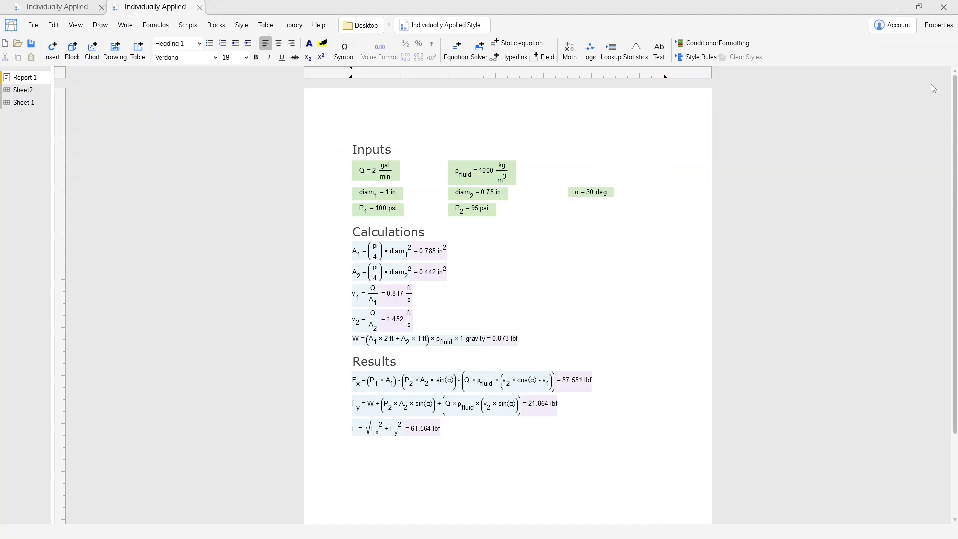
# - Give the existing Inputs style rule a solid black border of thickness 1 on all four sides
pyautogui.click(242, 25)
pyautogui.click(255, 41)
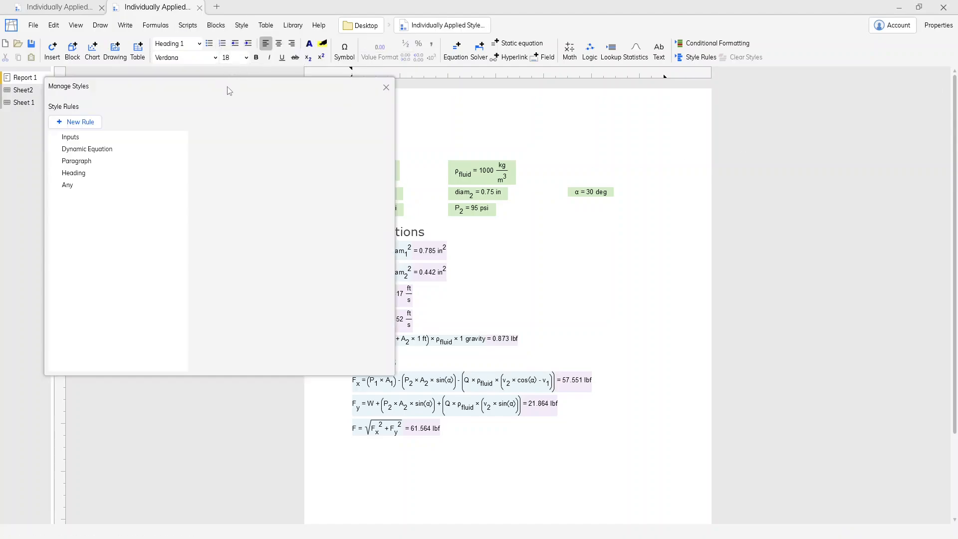
pyautogui.moveTo(228, 89); pyautogui.dragTo(740, 103)
pyautogui.click(617, 156)
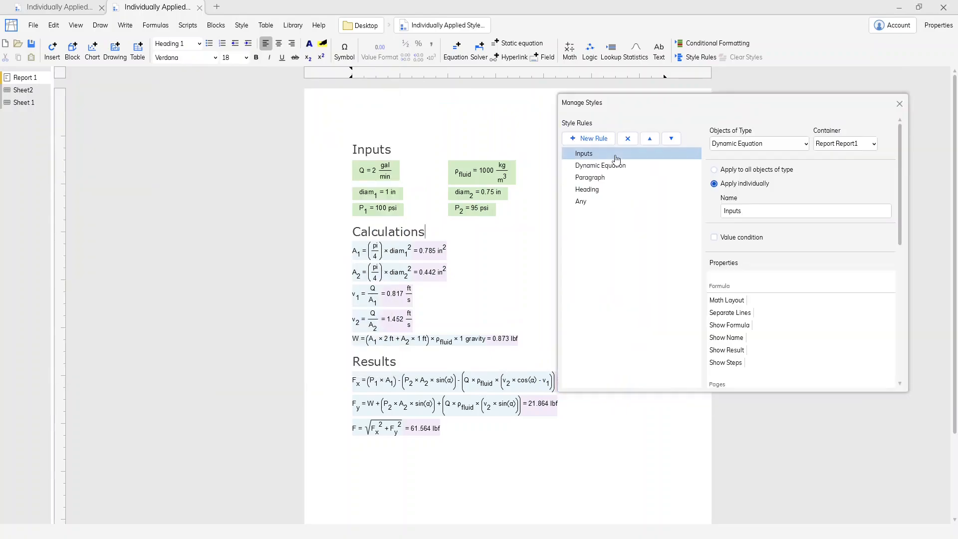
pyautogui.scroll(-3, 799, 352)
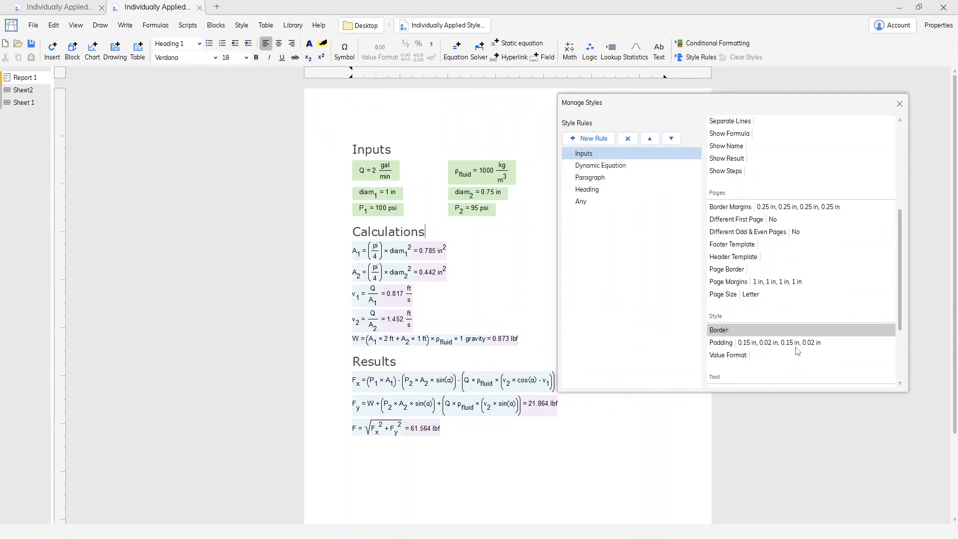
pyautogui.scroll(-1, 798, 352)
pyautogui.click(759, 307)
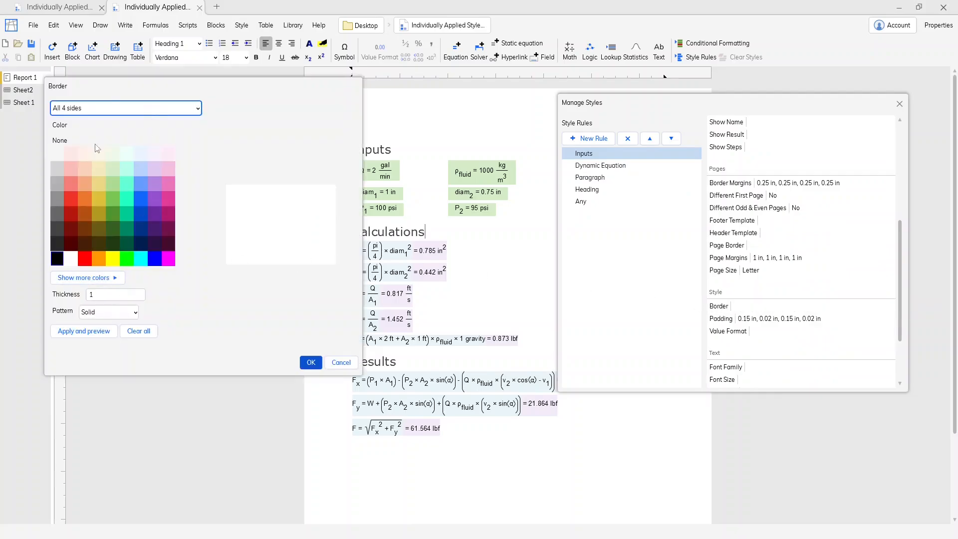
pyautogui.click(81, 330)
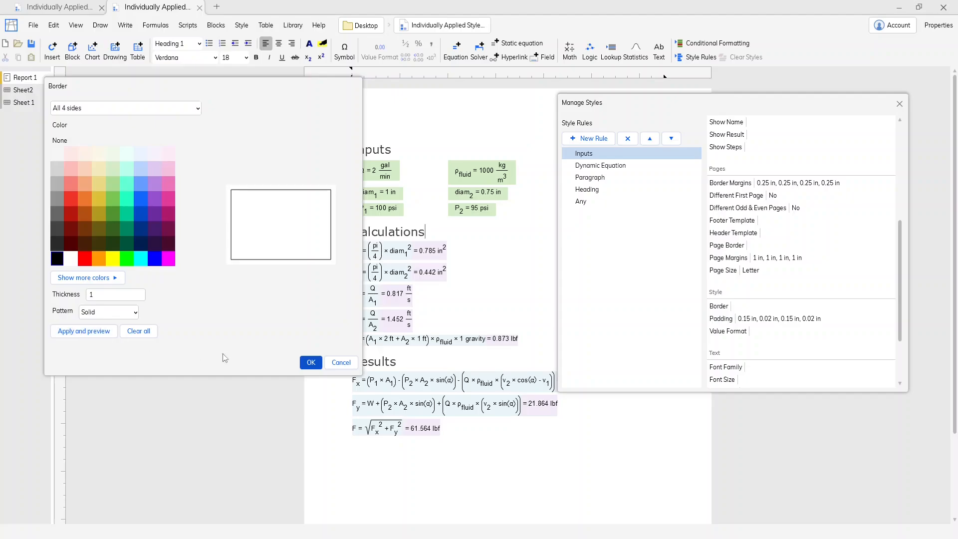
pyautogui.click(311, 363)
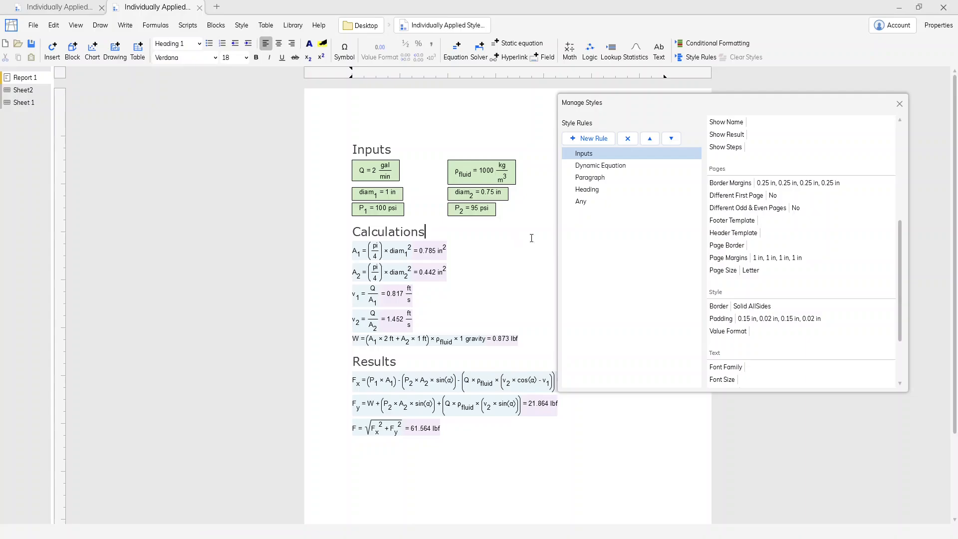
# - Add a style rule for dynamic equations that is applied individually and name it Calcs
pyautogui.click(601, 139)
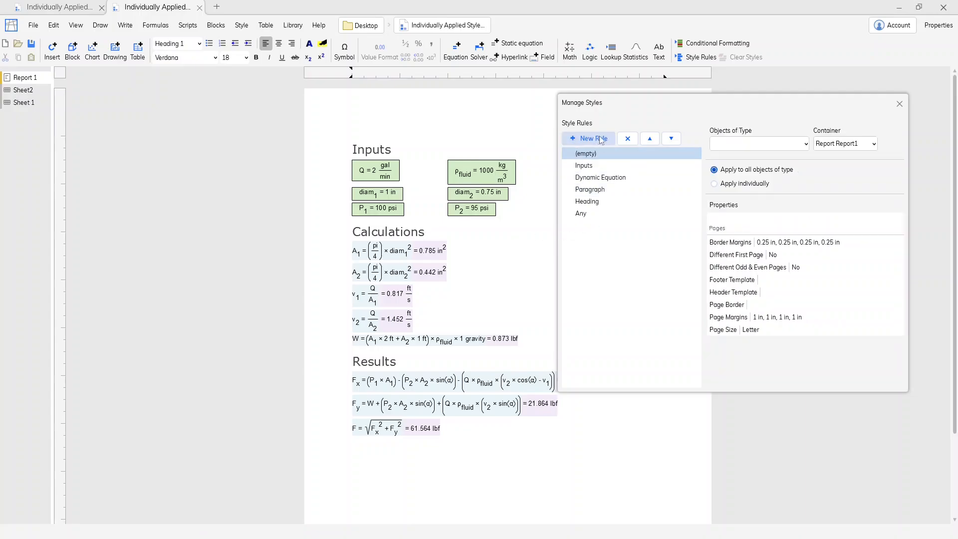
pyautogui.click(776, 145)
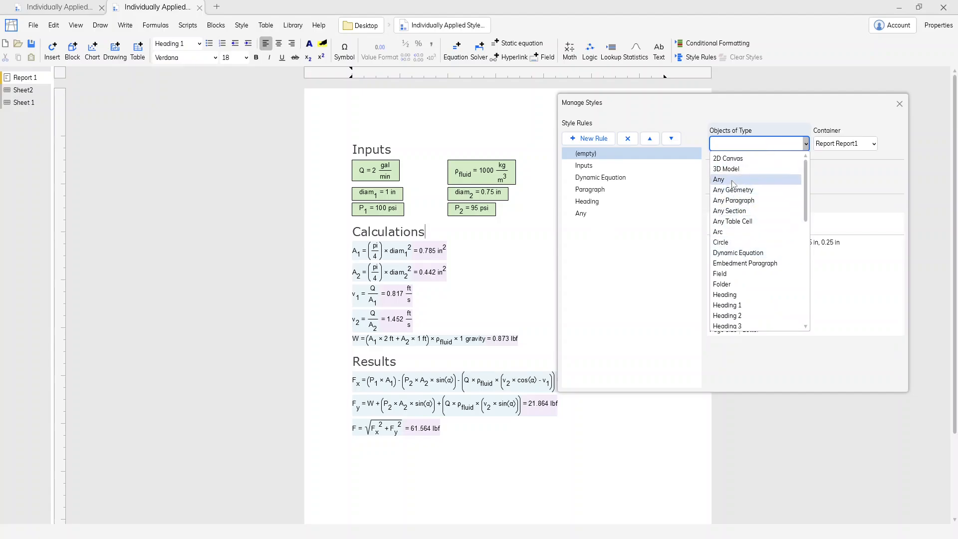
pyautogui.click(739, 252)
pyautogui.click(744, 184)
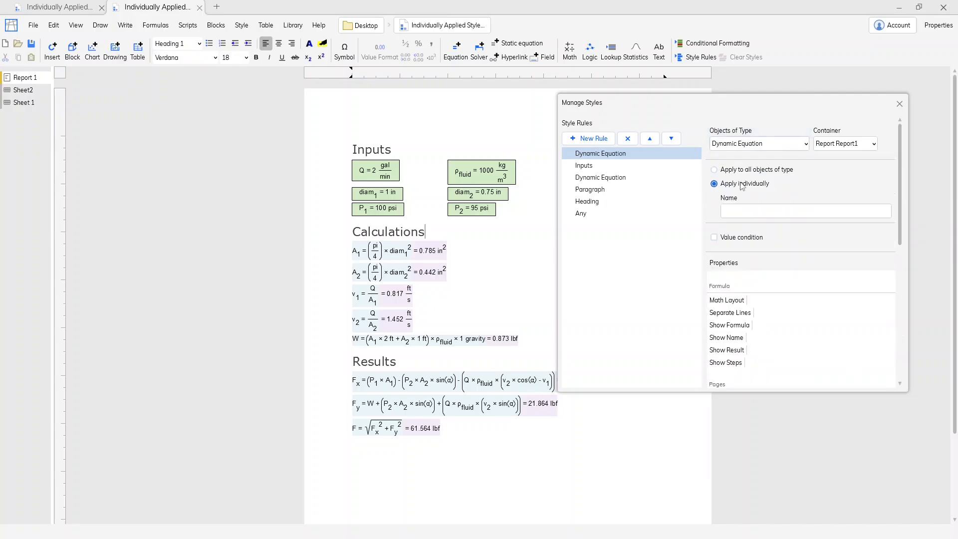
pyautogui.click(747, 207)
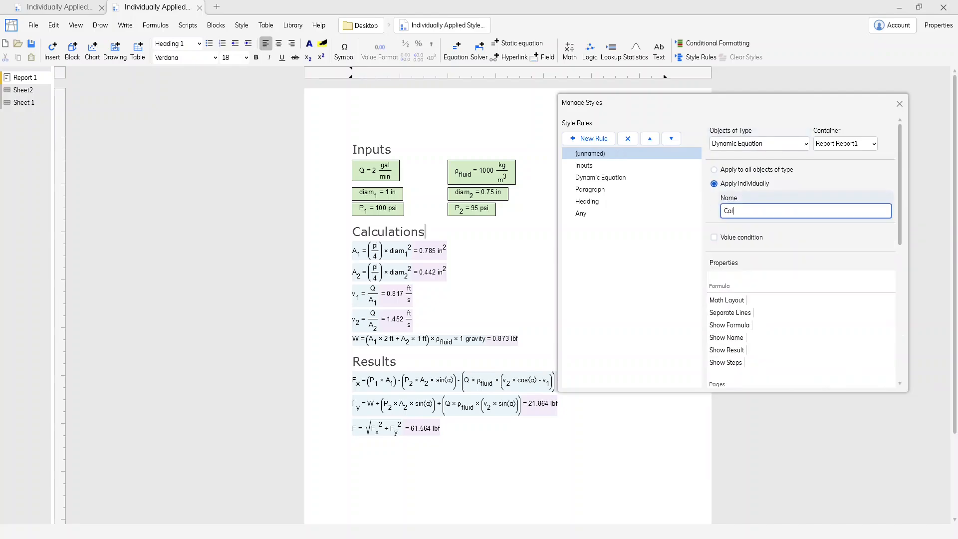
# - Set the Calcs rule's value format to a number with a fixed count of 5 significant figures
pyautogui.scroll(-5, 848, 260)
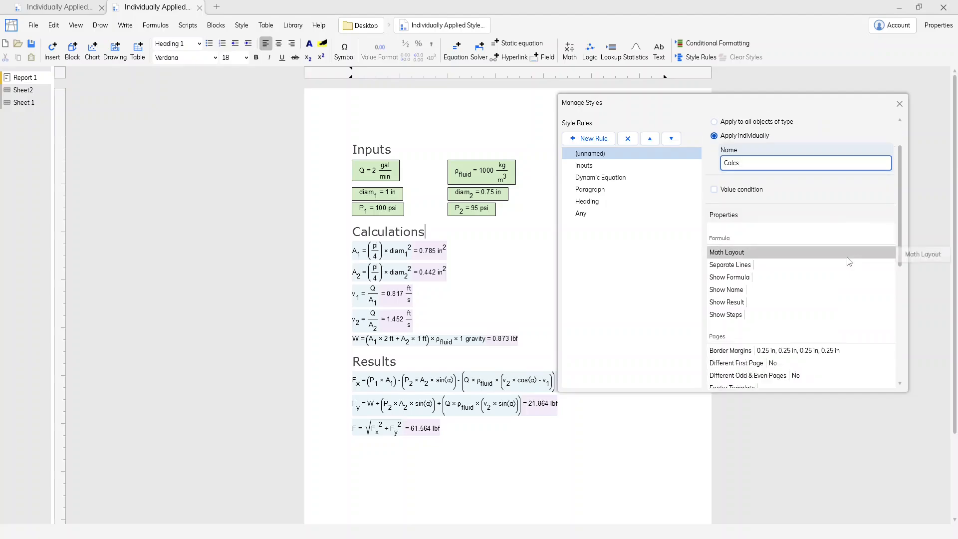
pyautogui.scroll(-2, 847, 260)
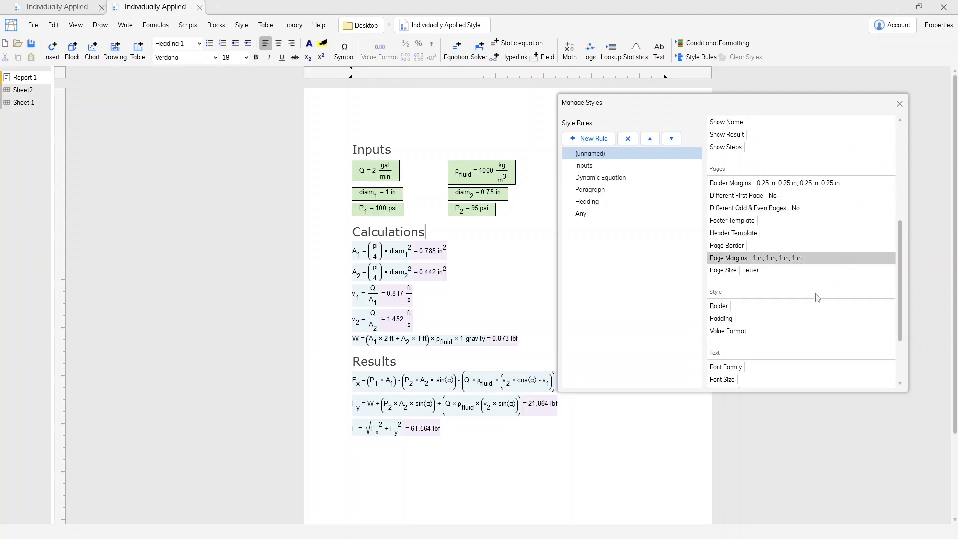
pyautogui.click(789, 333)
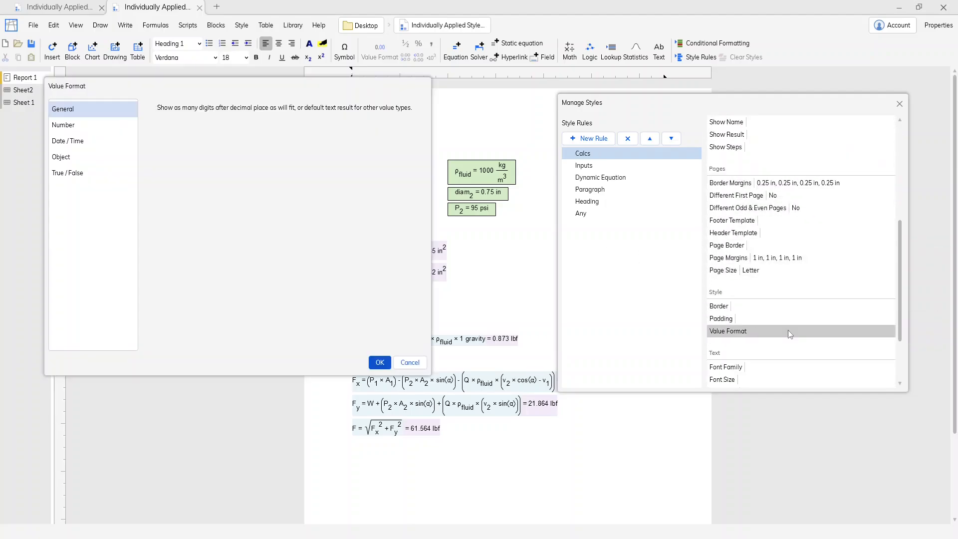
pyautogui.click(86, 125)
pyautogui.click(167, 125)
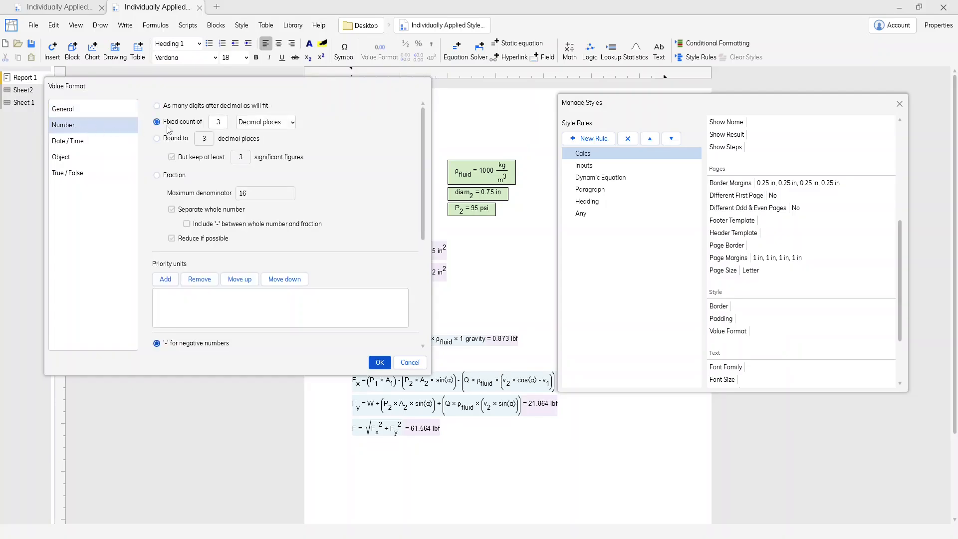
pyautogui.doubleClick(223, 125)
pyautogui.write('54')
pyautogui.click(270, 123)
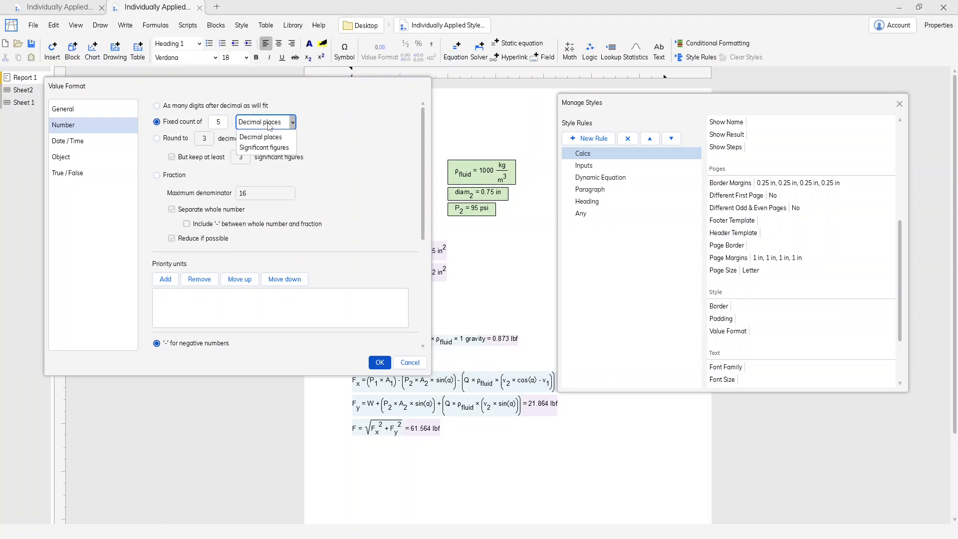
pyautogui.click(268, 148)
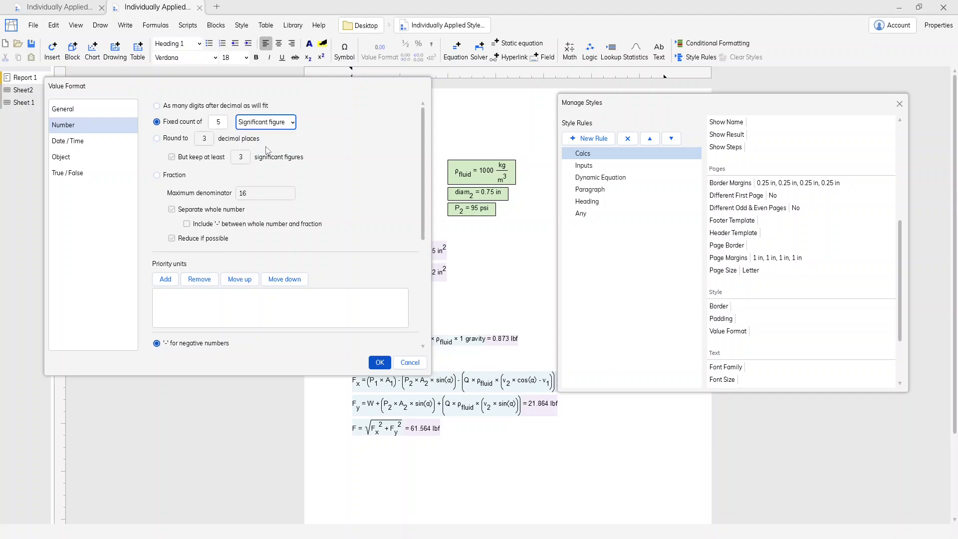
pyautogui.click(380, 363)
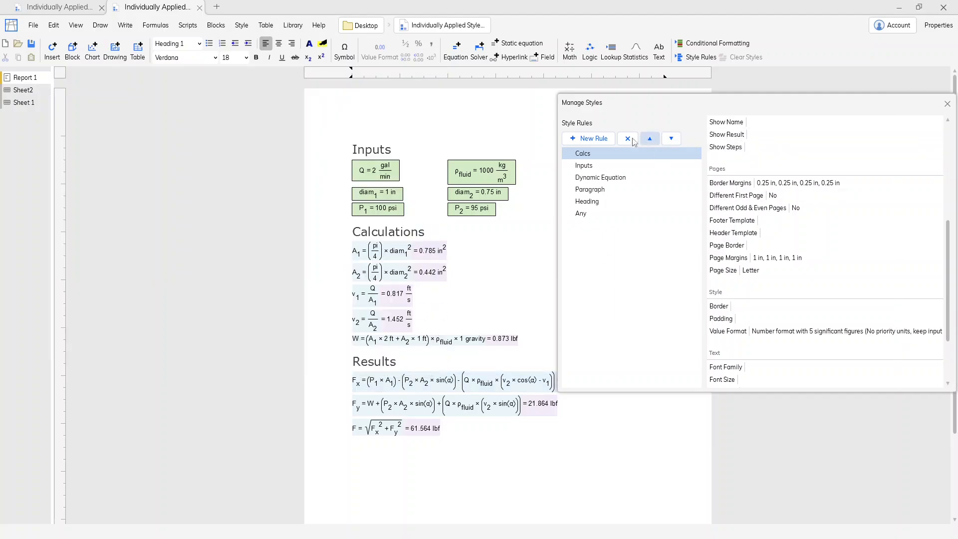
# - Add an individually applied dynamic equation style rule named Outputs and close the style manager
pyautogui.click(598, 140)
pyautogui.click(723, 144)
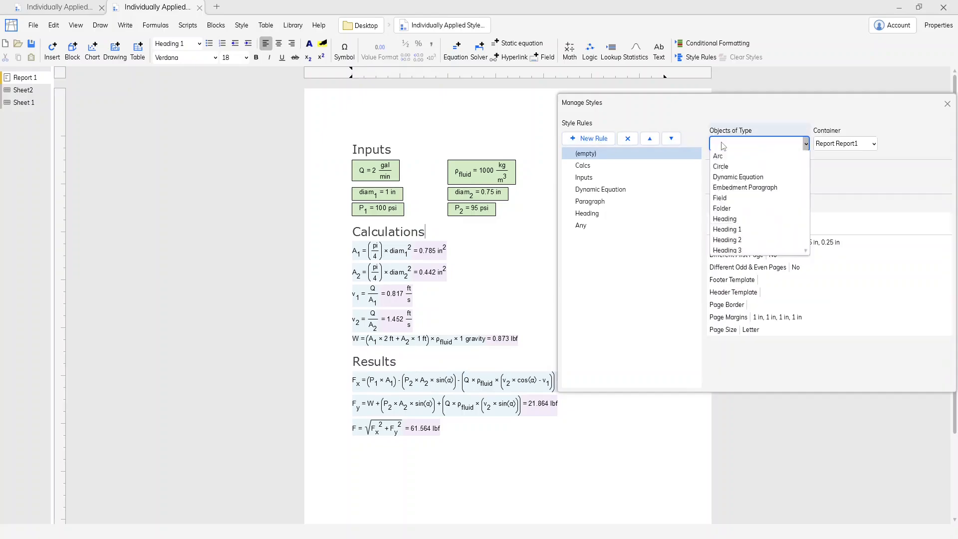
pyautogui.click(739, 244)
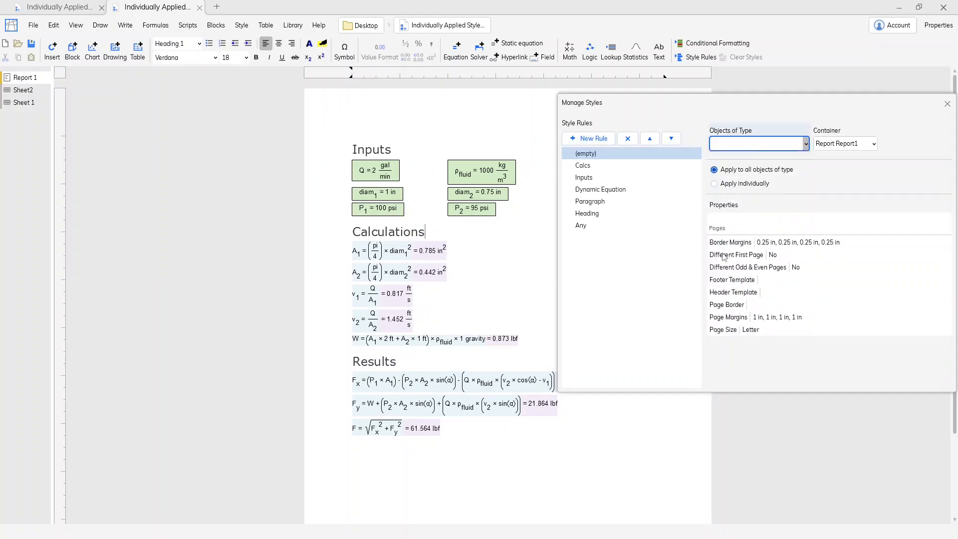
pyautogui.click(742, 193)
pyautogui.click(735, 209)
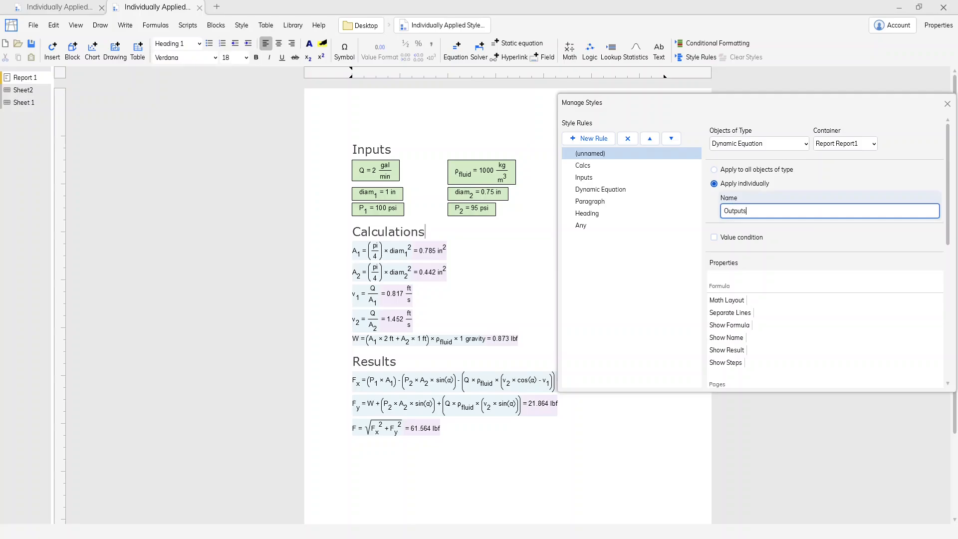
pyautogui.click(845, 183)
pyautogui.scroll(-8, 864, 306)
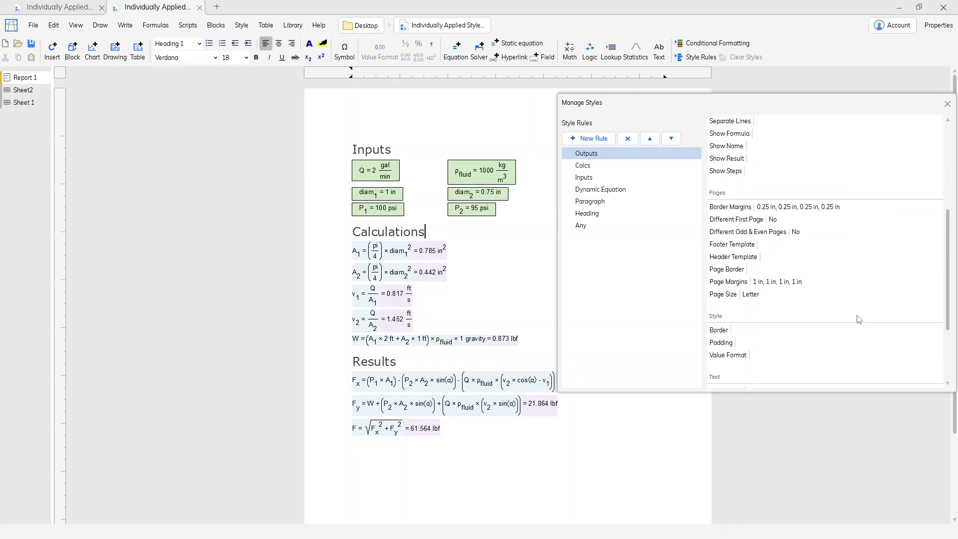
pyautogui.scroll(5, 862, 264)
pyautogui.scroll(3, 859, 263)
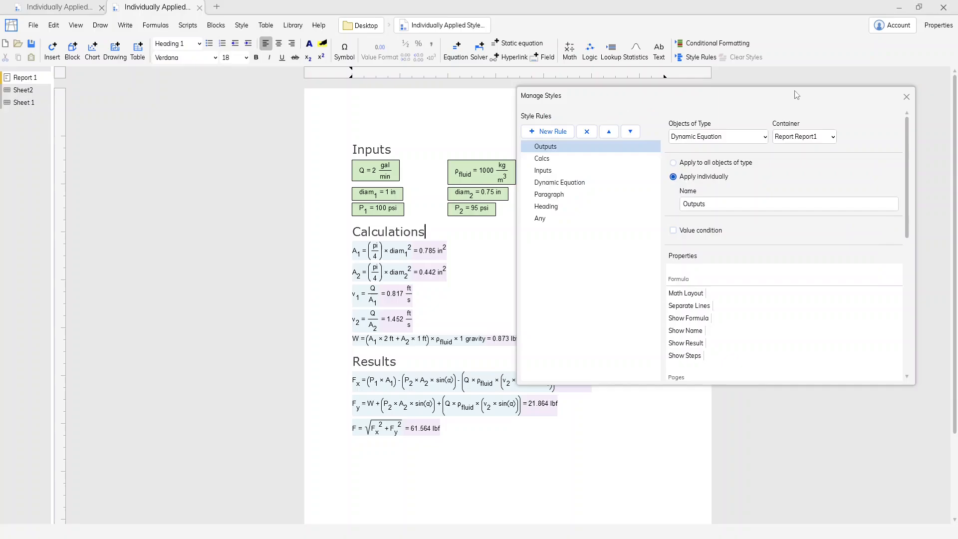
pyautogui.click(907, 97)
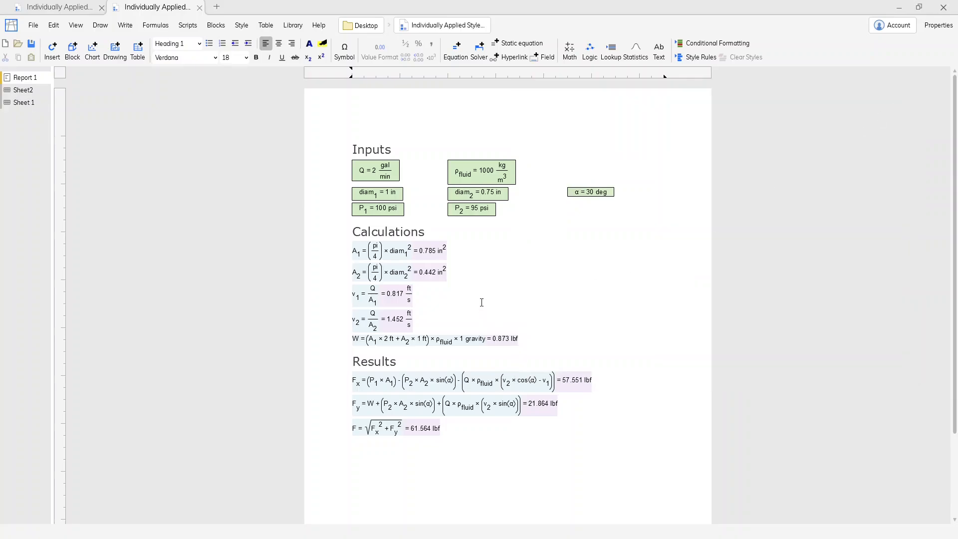
# - Apply the Calcs style to all five equations in the Calculations section together
pyautogui.moveTo(425, 231); pyautogui.dragTo(394, 341)
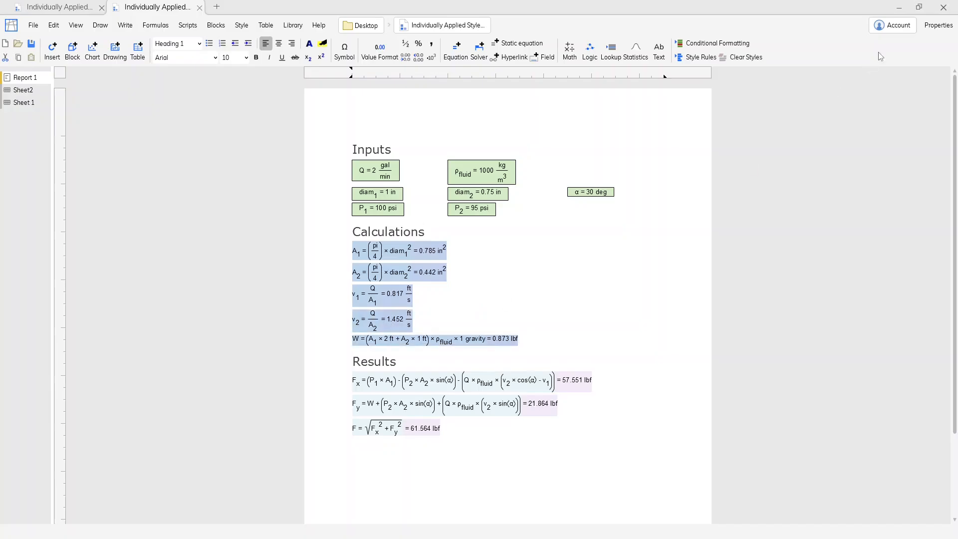
pyautogui.click(933, 29)
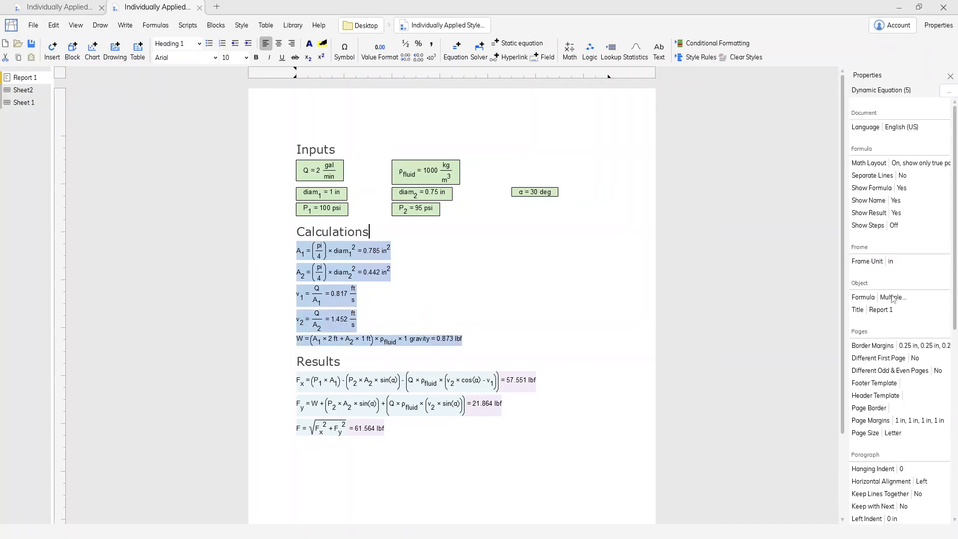
pyautogui.scroll(-4, 901, 362)
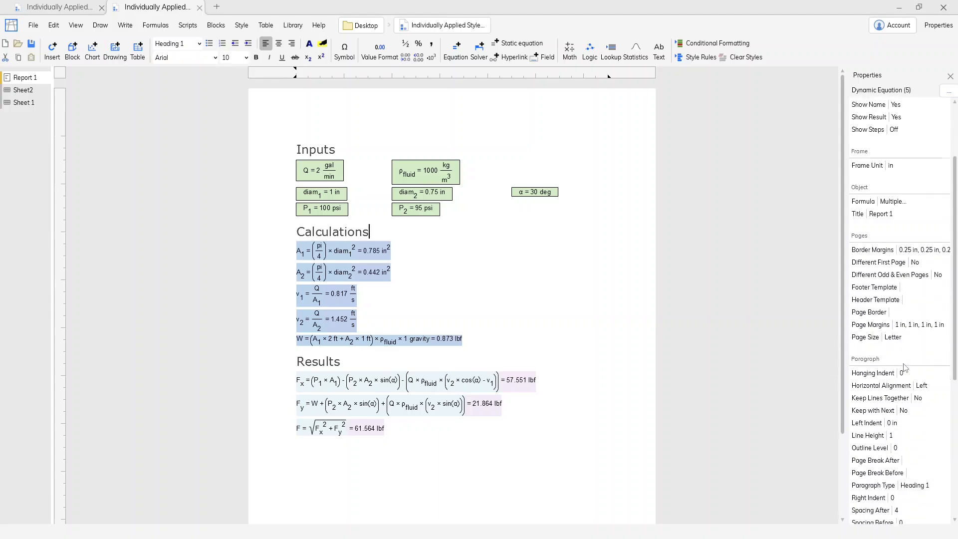
pyautogui.scroll(-9, 906, 367)
pyautogui.click(885, 406)
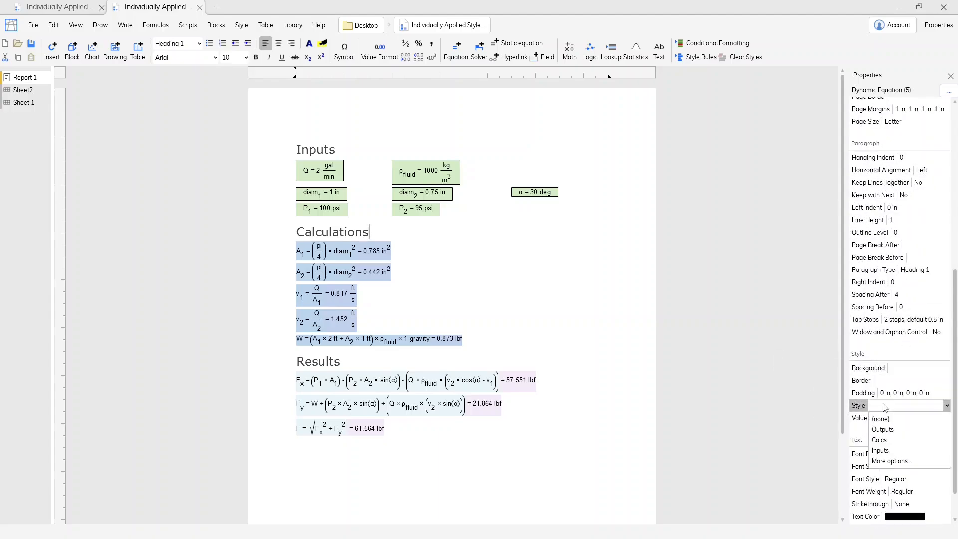
pyautogui.click(891, 441)
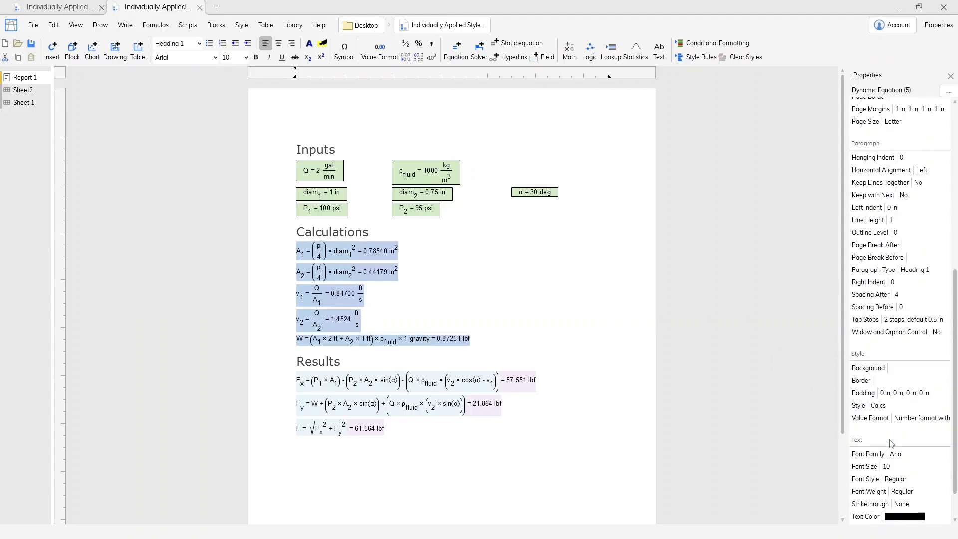
# - Add the Outputs and Inputs style rules to the Calculations equations alongside Calcs
pyautogui.click(889, 408)
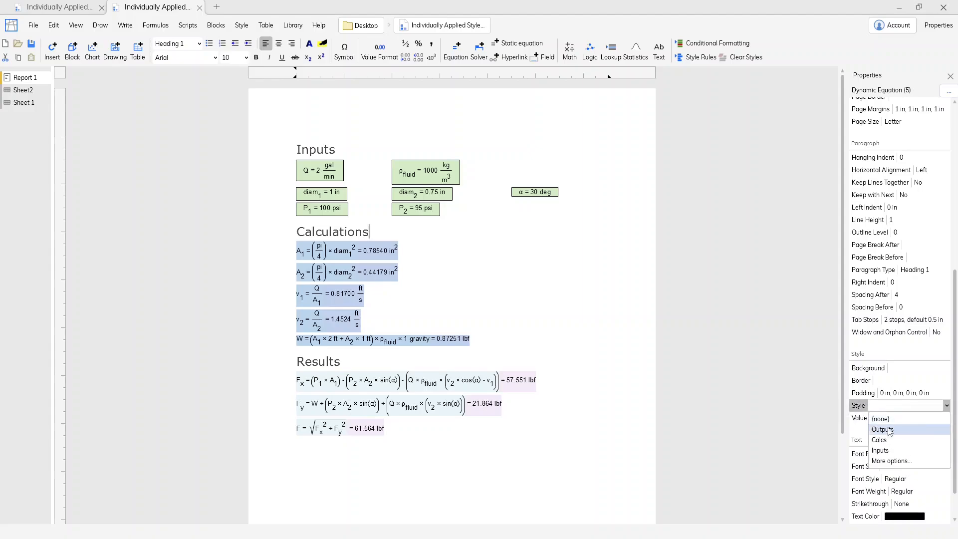
pyautogui.click(892, 461)
pyautogui.click(204, 117)
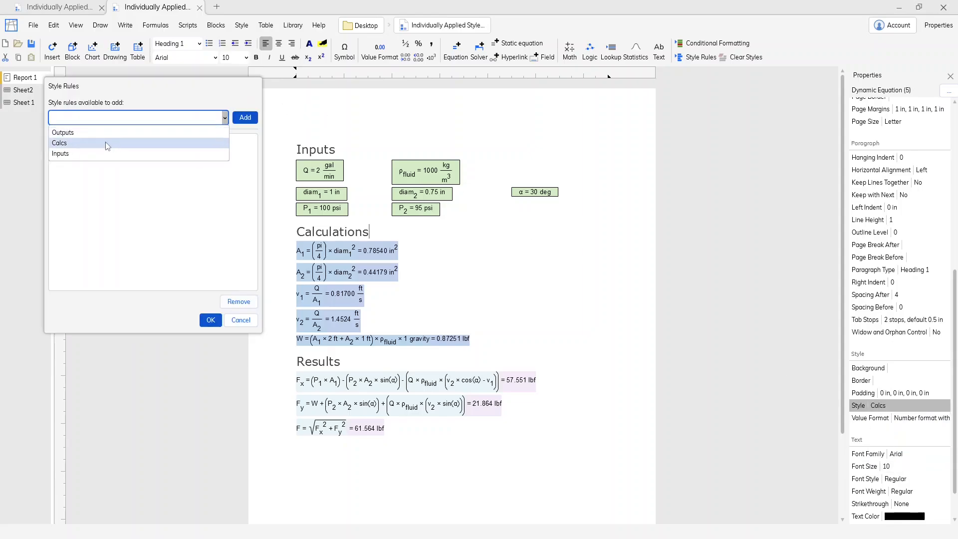
pyautogui.click(107, 132)
pyautogui.click(245, 117)
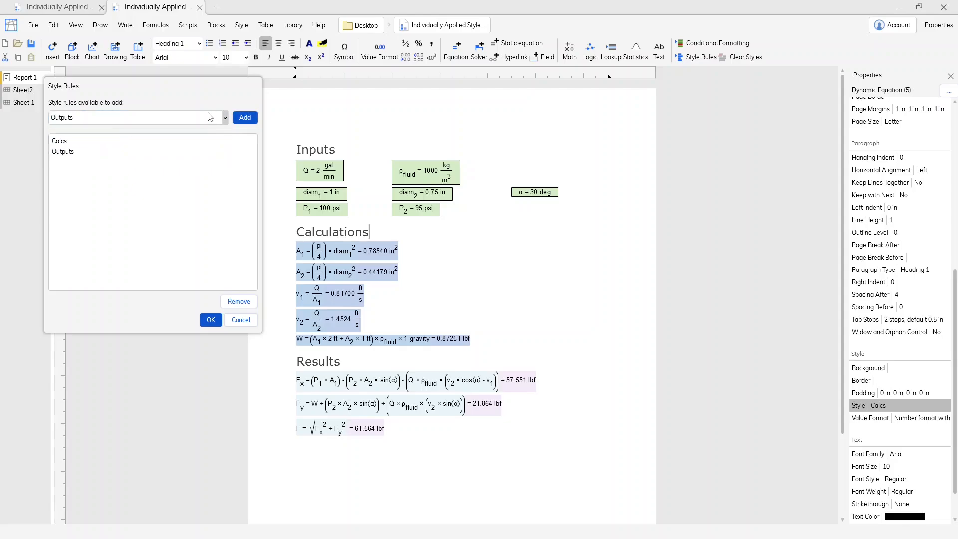
pyautogui.click(208, 117)
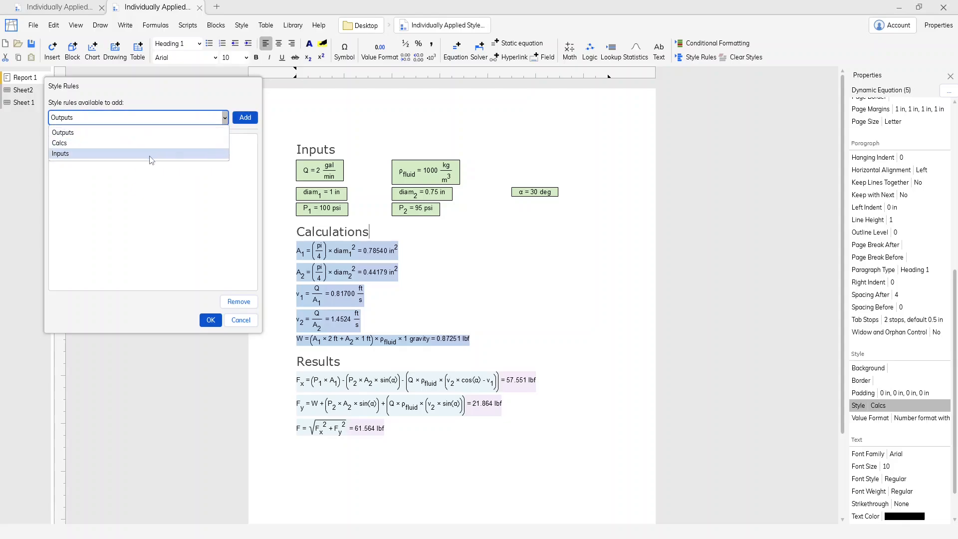
pyautogui.click(152, 154)
pyautogui.click(245, 117)
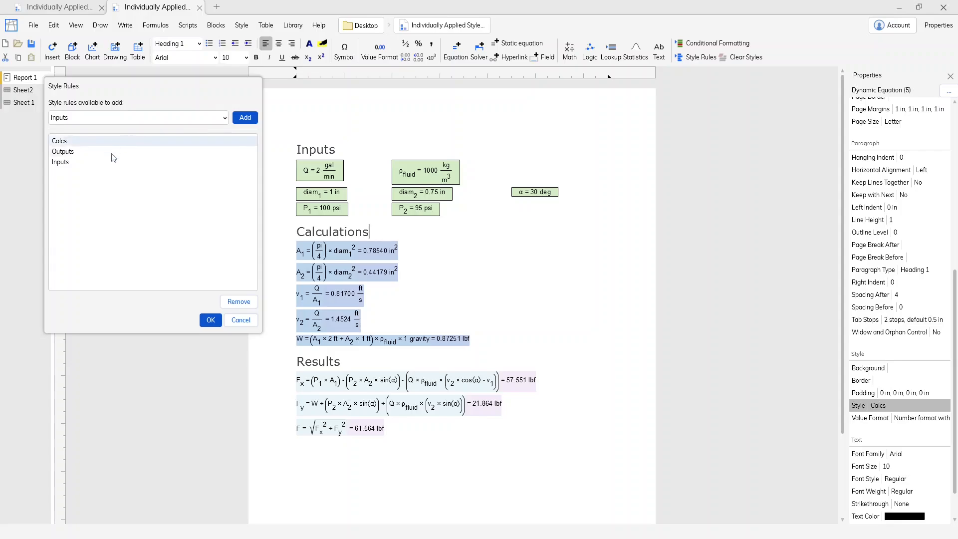
pyautogui.click(211, 321)
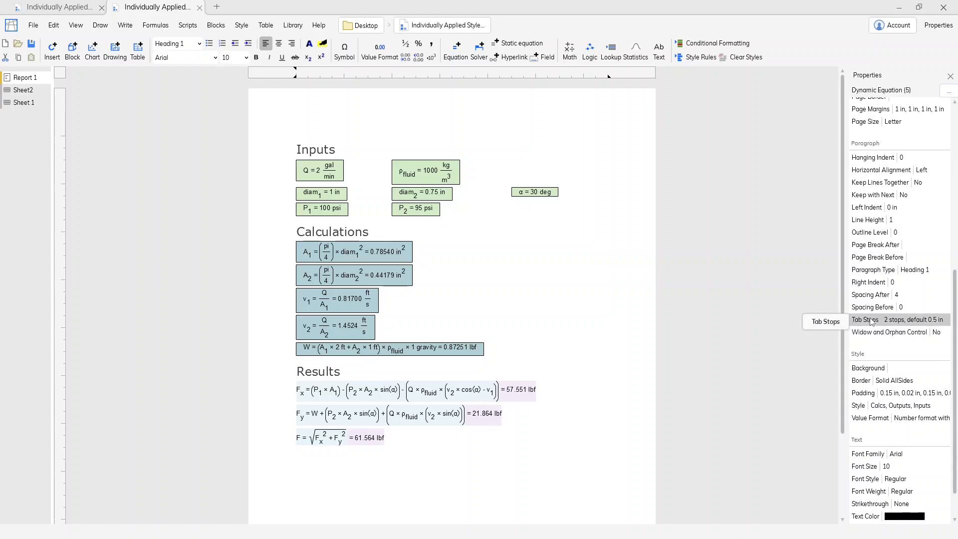
# - Set the style of the five Calculations equations back to Calcs alone and deselect them
pyautogui.click(893, 407)
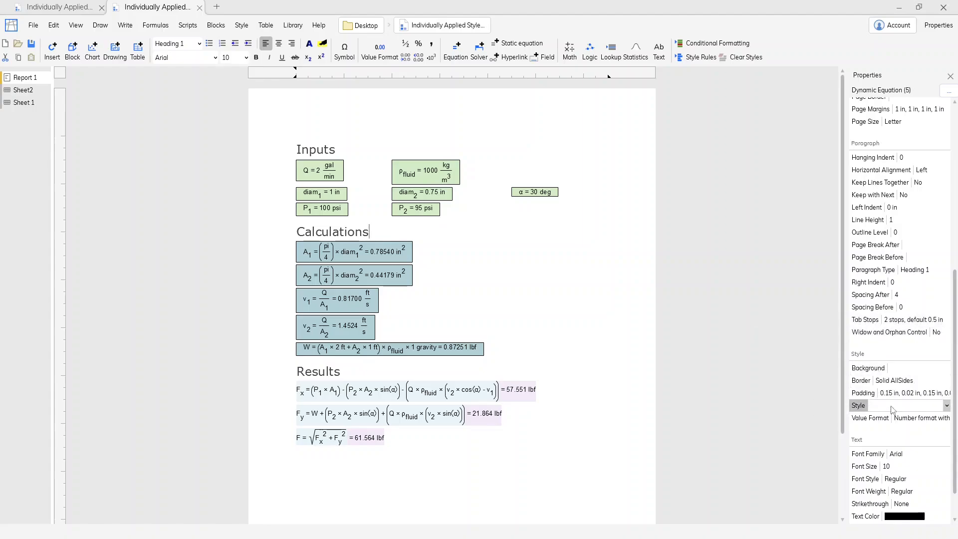
pyautogui.click(879, 451)
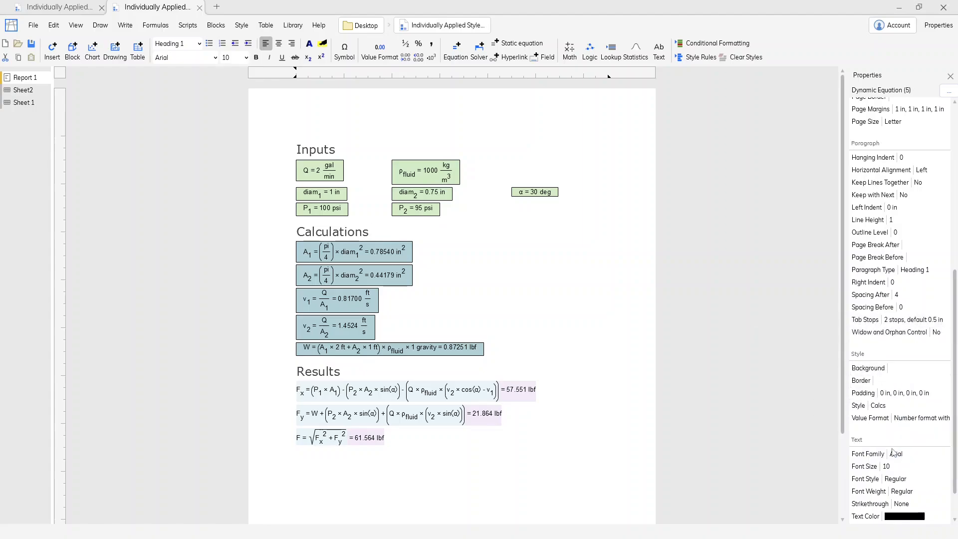
pyautogui.click(539, 293)
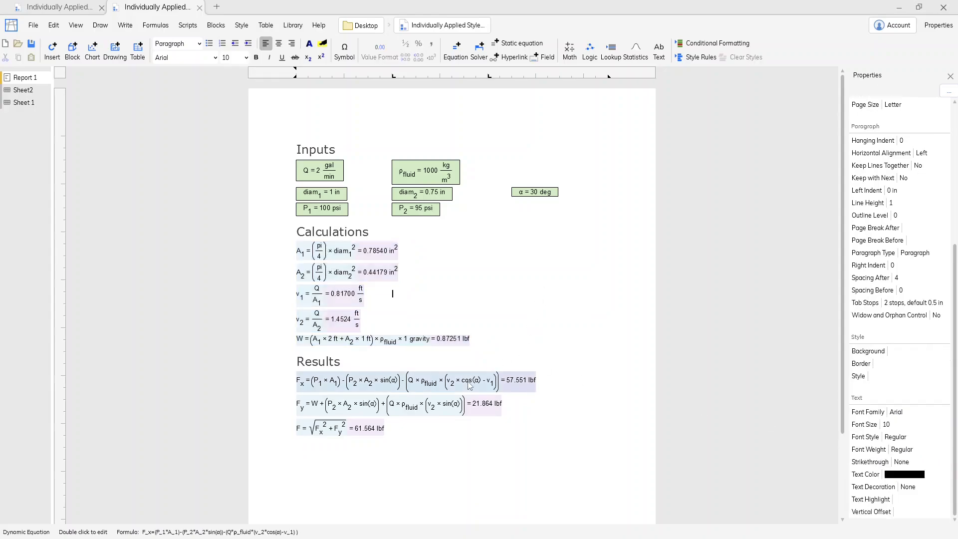
# - Apply the Outputs style to all three equations in the Results section together
pyautogui.moveTo(469, 386); pyautogui.dragTo(358, 432)
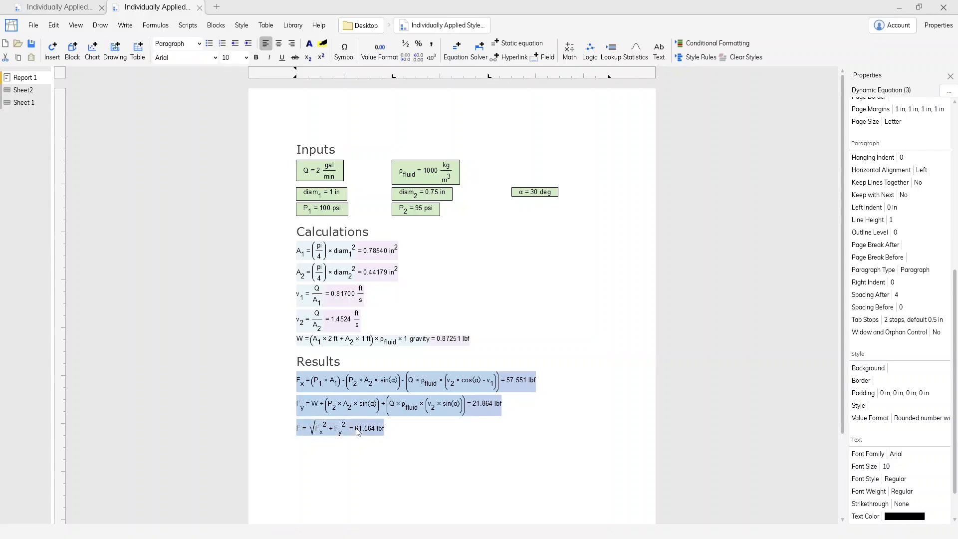
pyautogui.click(873, 407)
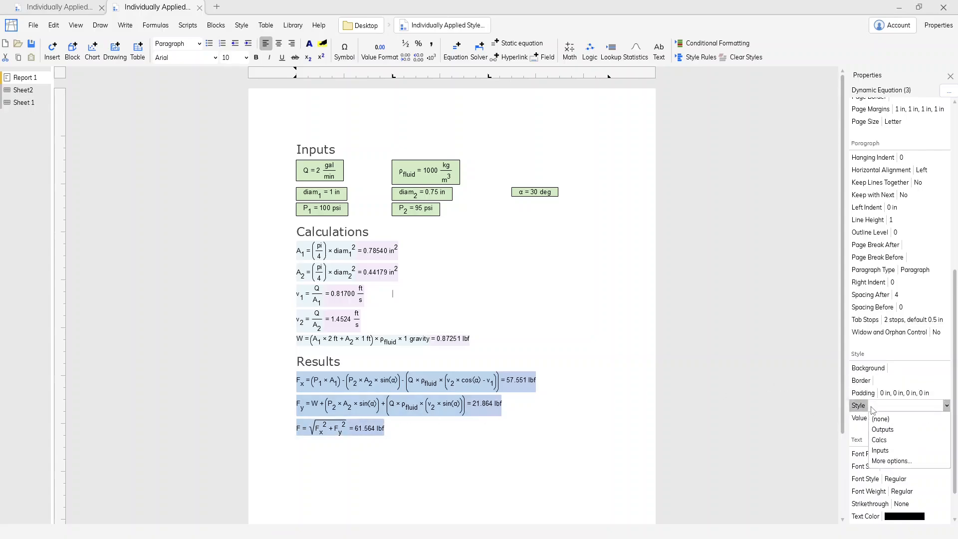
pyautogui.click(883, 429)
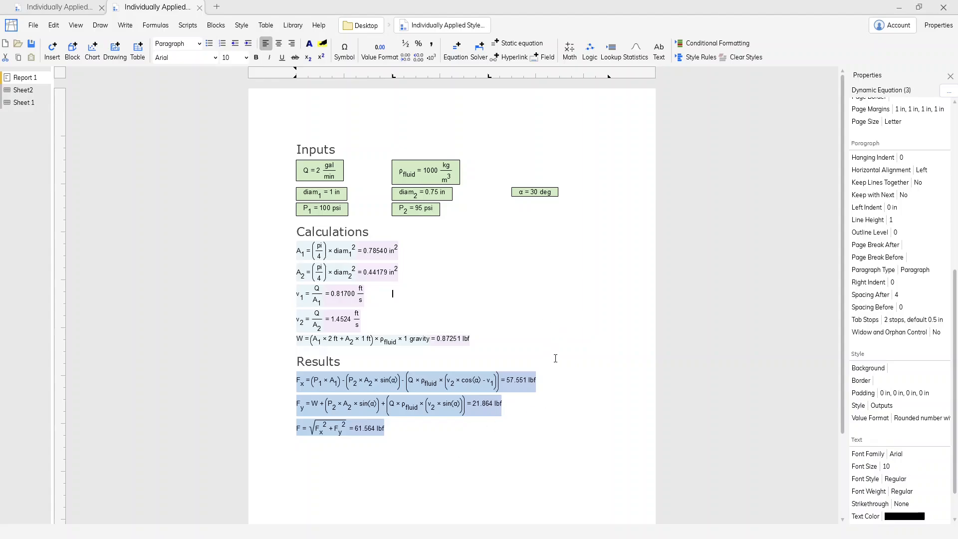
pyautogui.click(555, 353)
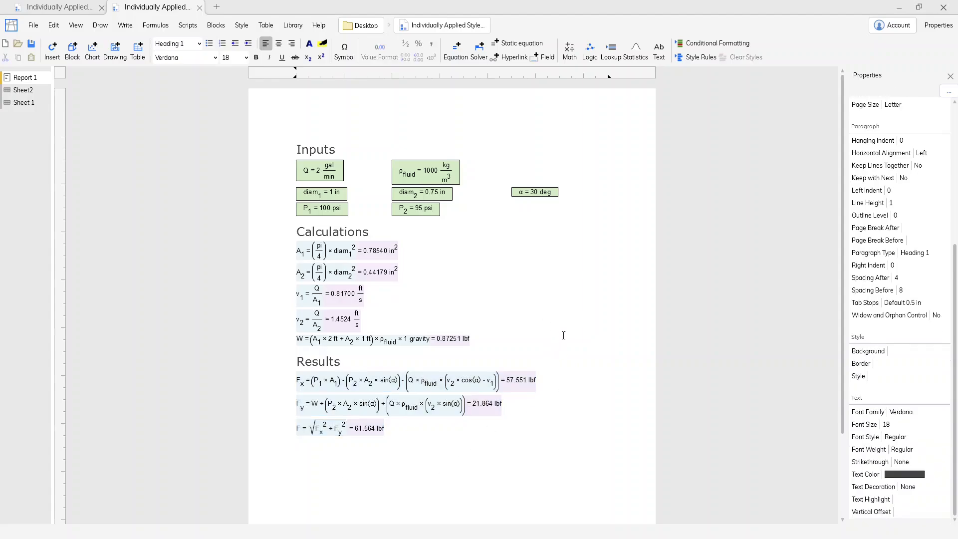
# - Give the Outputs style rule a solid dark brown border of thickness 1 on all four sides
pyautogui.click(242, 25)
pyautogui.click(248, 42)
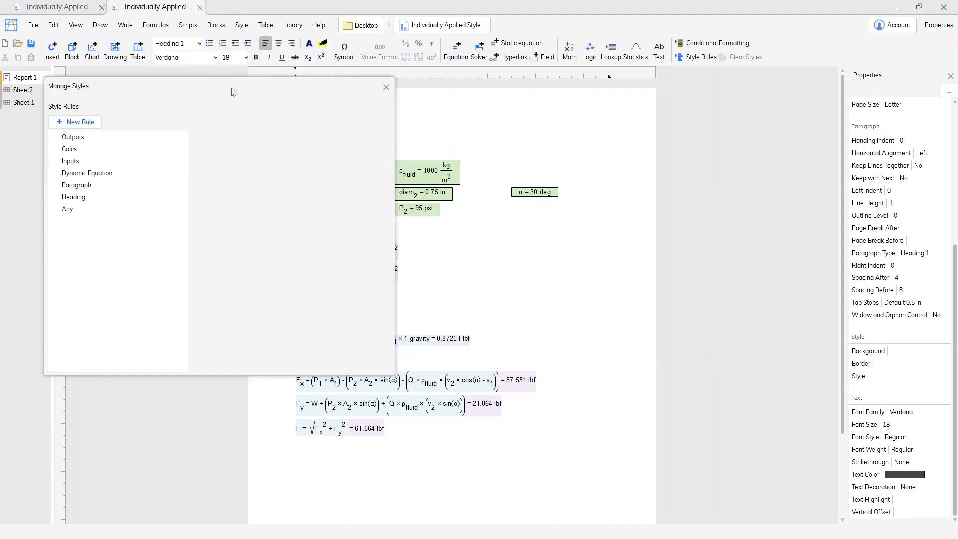
pyautogui.moveTo(234, 90); pyautogui.dragTo(755, 94)
pyautogui.click(610, 142)
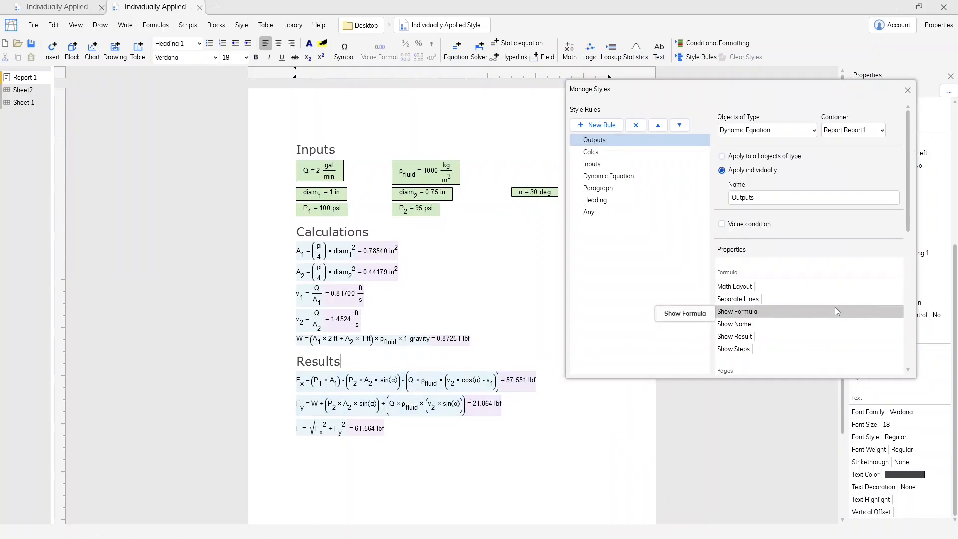
pyautogui.scroll(-2, 871, 309)
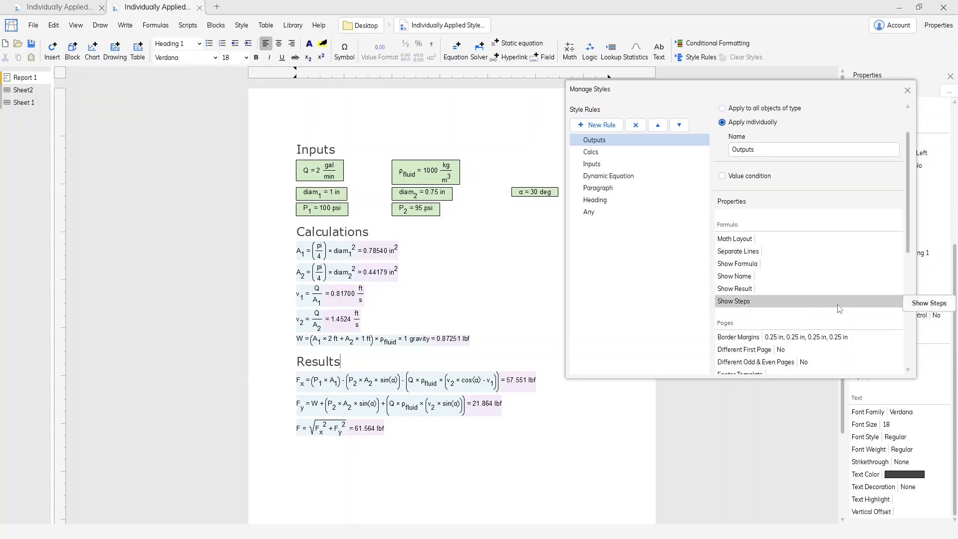
pyautogui.scroll(-9, 838, 308)
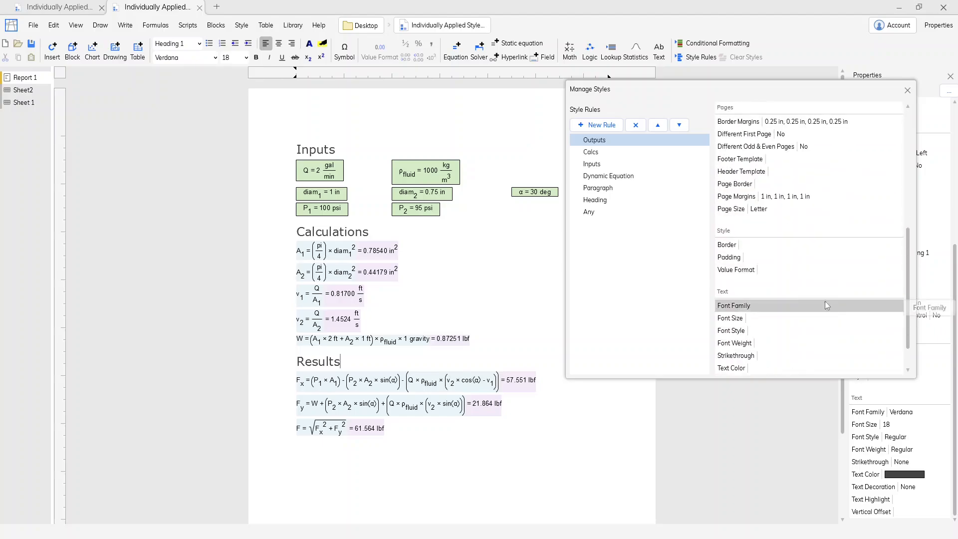
pyautogui.click(757, 246)
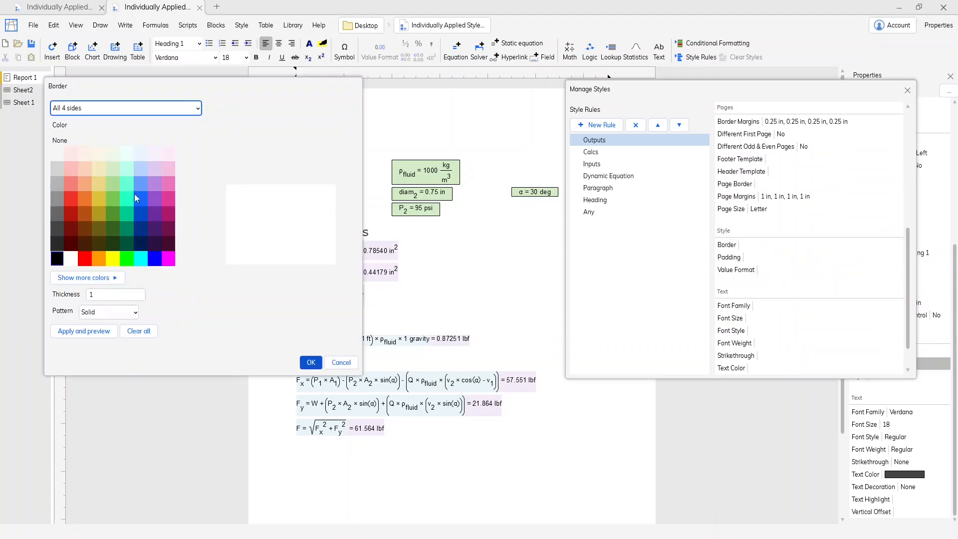
pyautogui.click(85, 229)
pyautogui.click(87, 336)
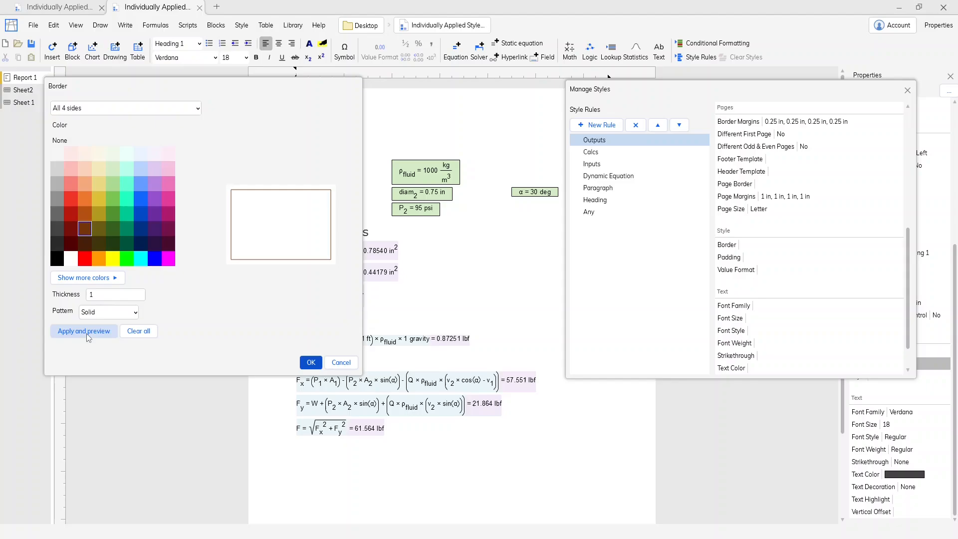
pyautogui.click(311, 363)
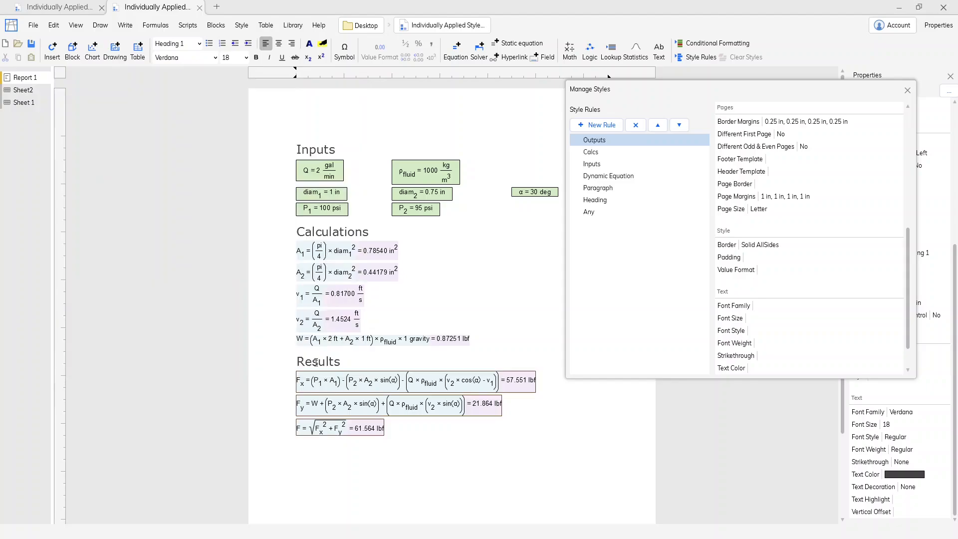
# - Set the Outputs rule's padding to 0.1 inches for left, top, right and bottom
pyautogui.click(926, 258)
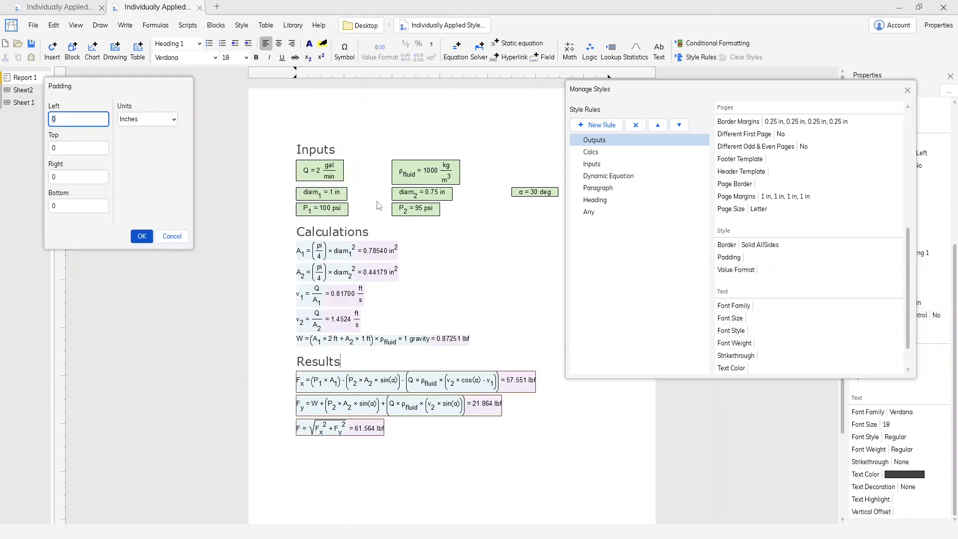
pyautogui.write('0.1')
pyautogui.press('Tab')
pyautogui.write('.1')
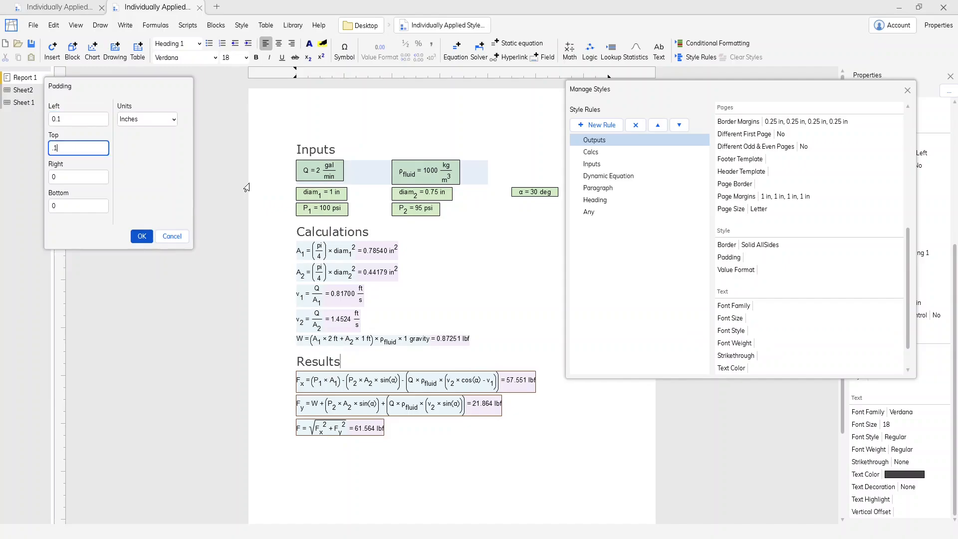
pyautogui.press('Tab')
pyautogui.write('.1')
pyautogui.press('Tab')
pyautogui.write('.')
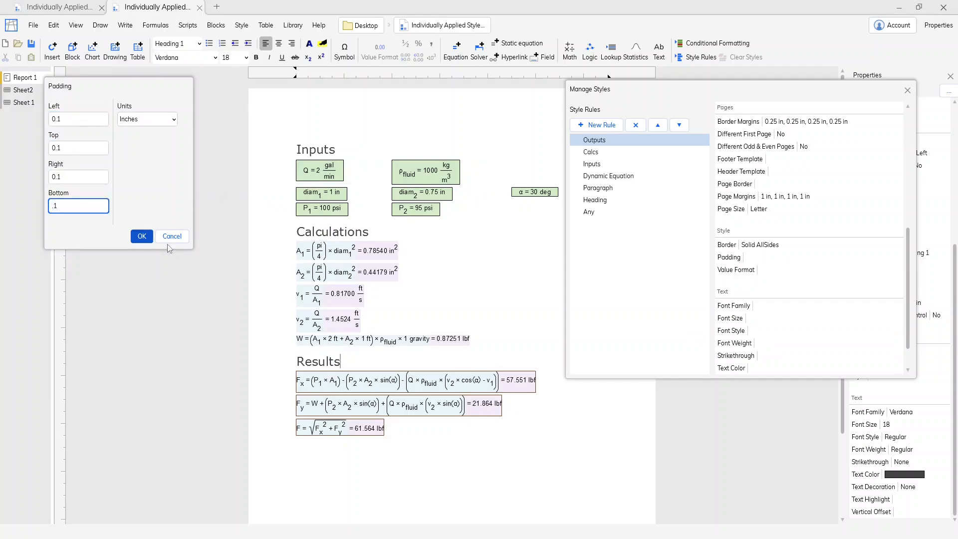
pyautogui.click(141, 236)
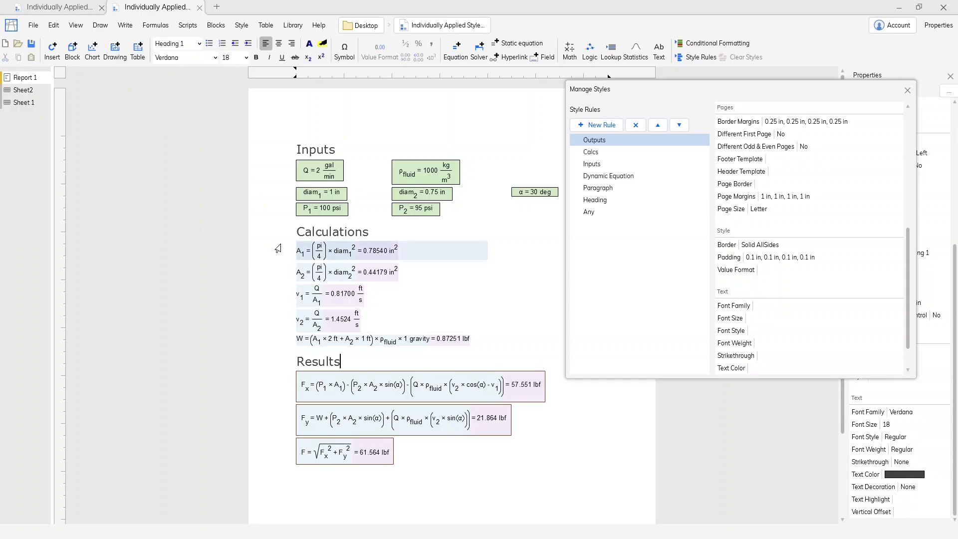
# - Set the Outputs rule's value format to a number with a fixed count of 3 significant figures
pyautogui.click(773, 270)
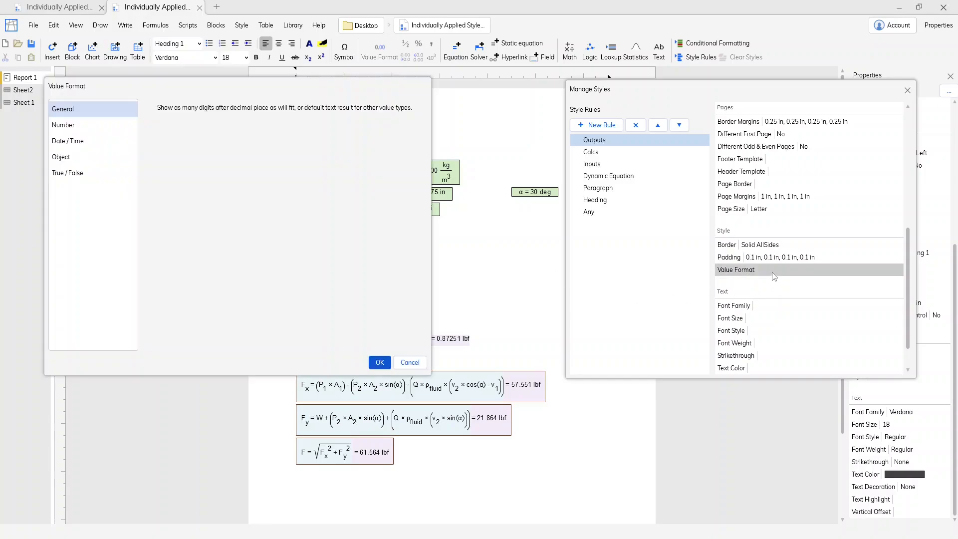
pyautogui.click(95, 126)
pyautogui.click(157, 122)
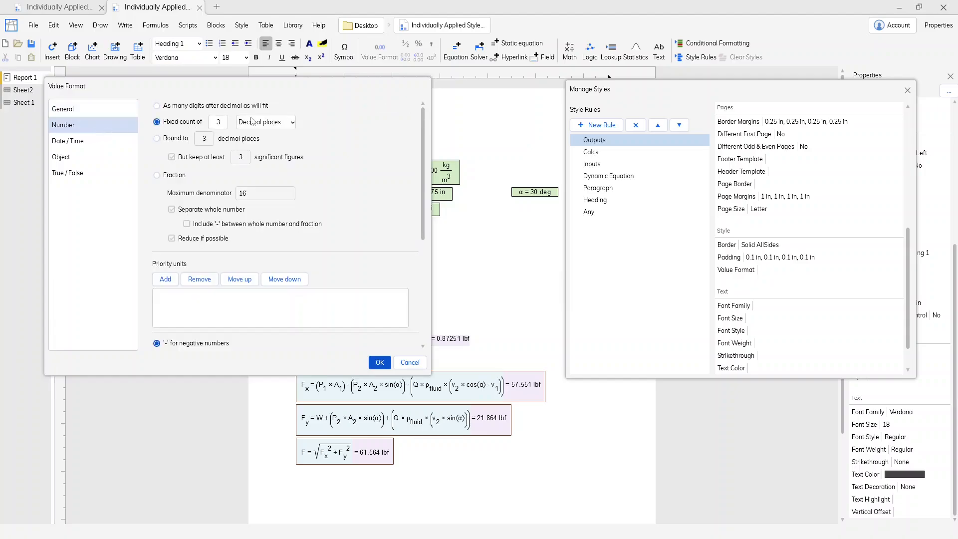
pyautogui.click(259, 122)
pyautogui.click(264, 147)
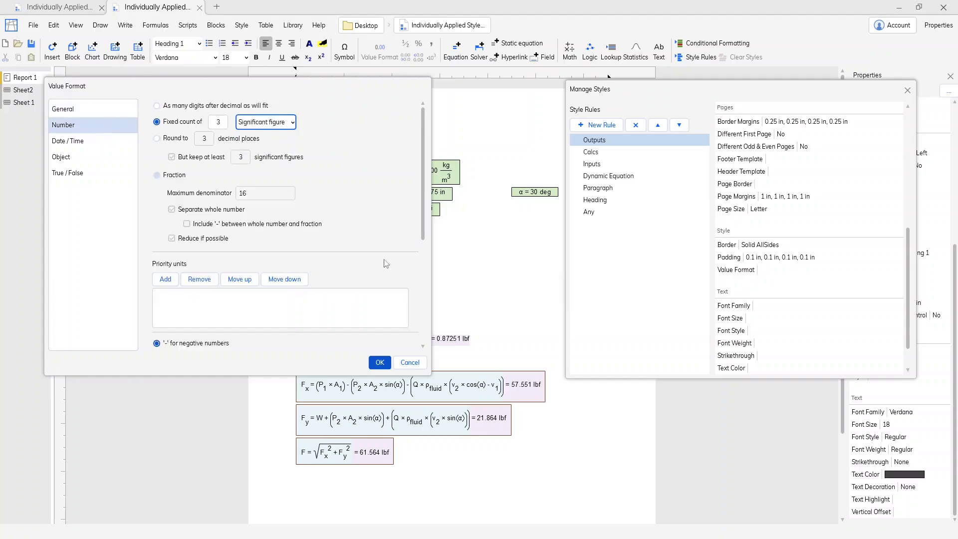
pyautogui.click(380, 363)
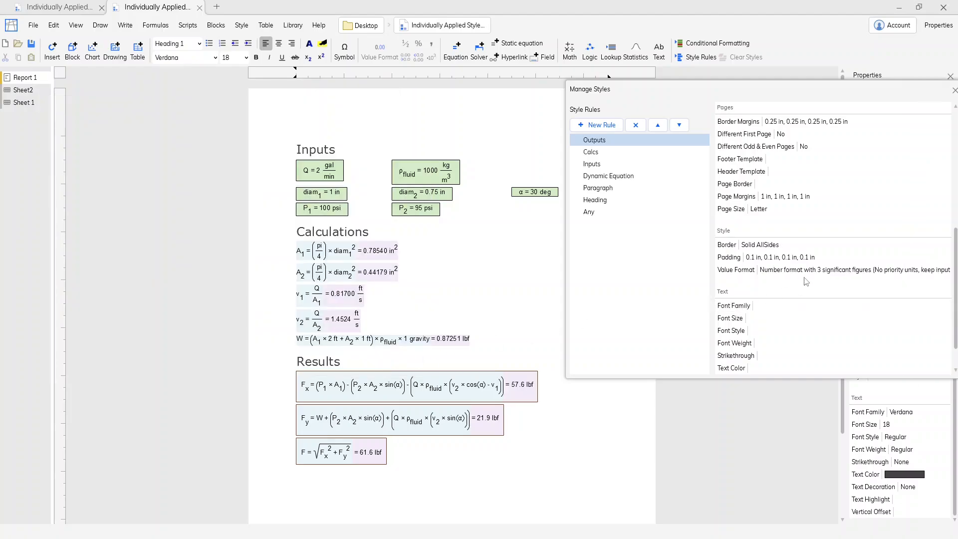
# - Give the Outputs rule a very light orange text highlight and close the style manager
pyautogui.scroll(-1, 806, 282)
pyautogui.click(756, 356)
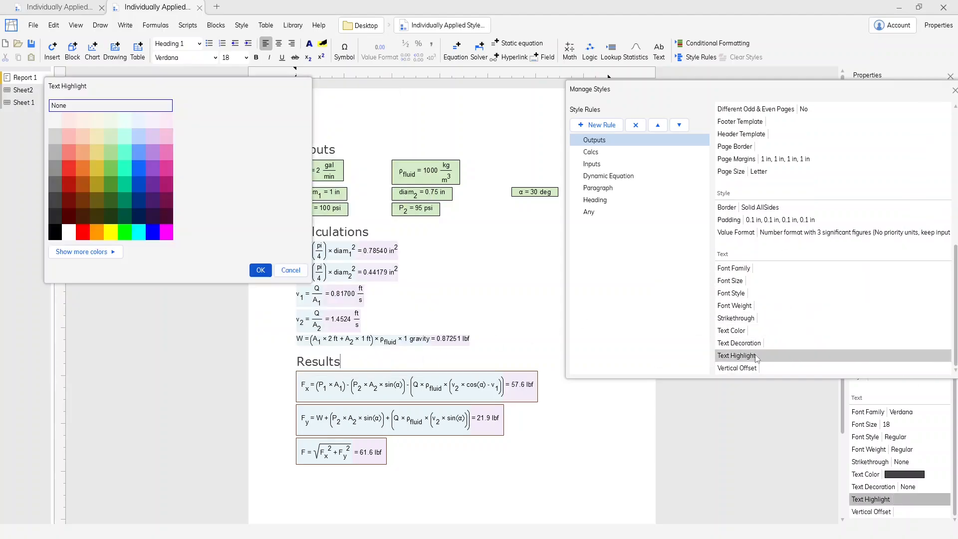
pyautogui.click(83, 120)
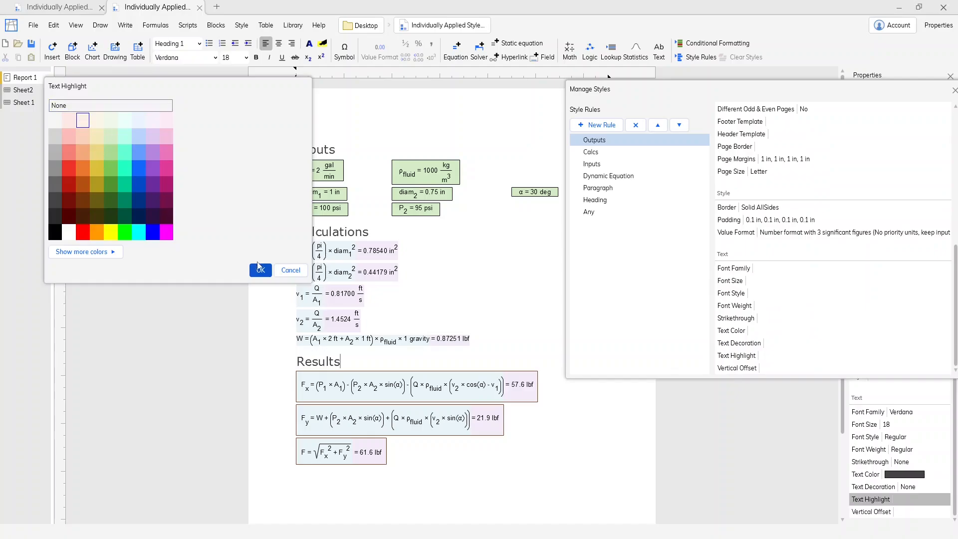
pyautogui.click(259, 267)
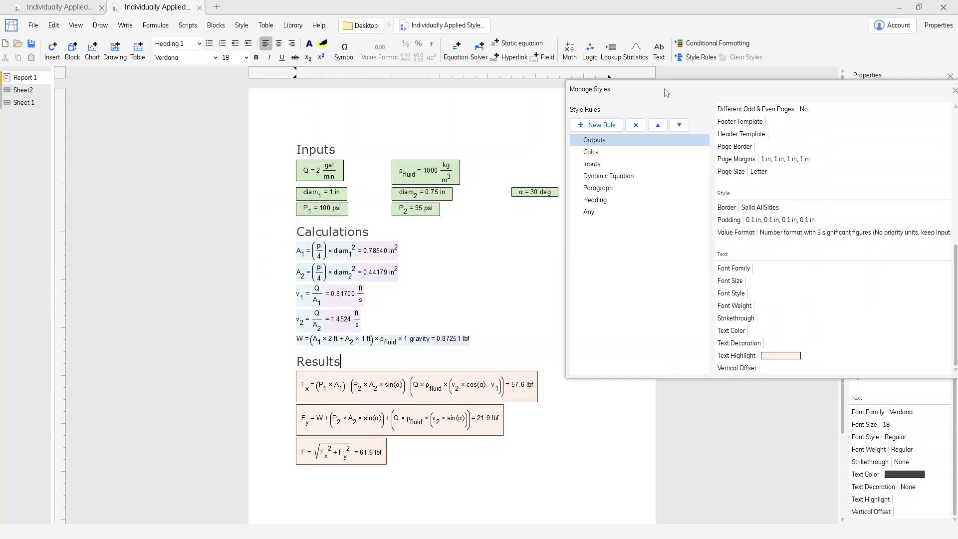
pyautogui.moveTo(666, 93); pyautogui.dragTo(516, 70)
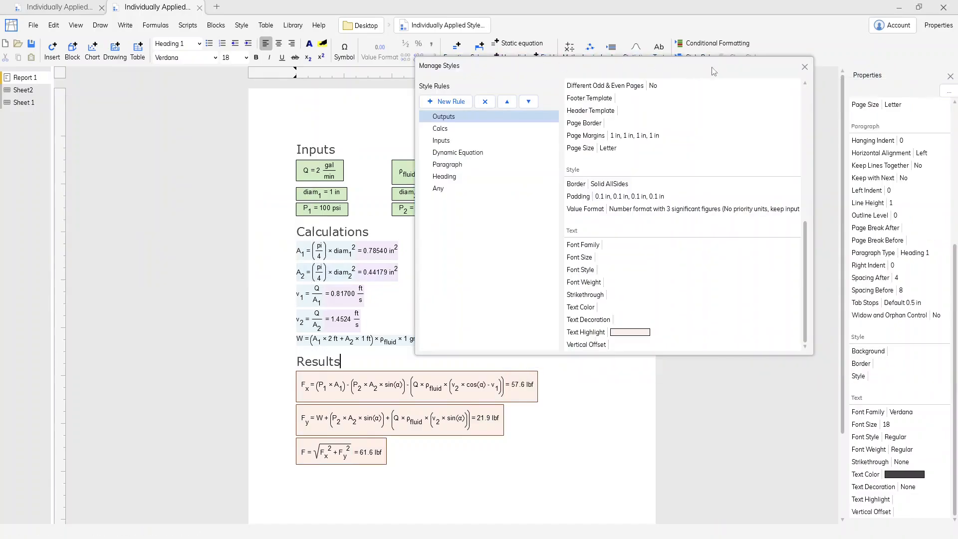
pyautogui.click(805, 66)
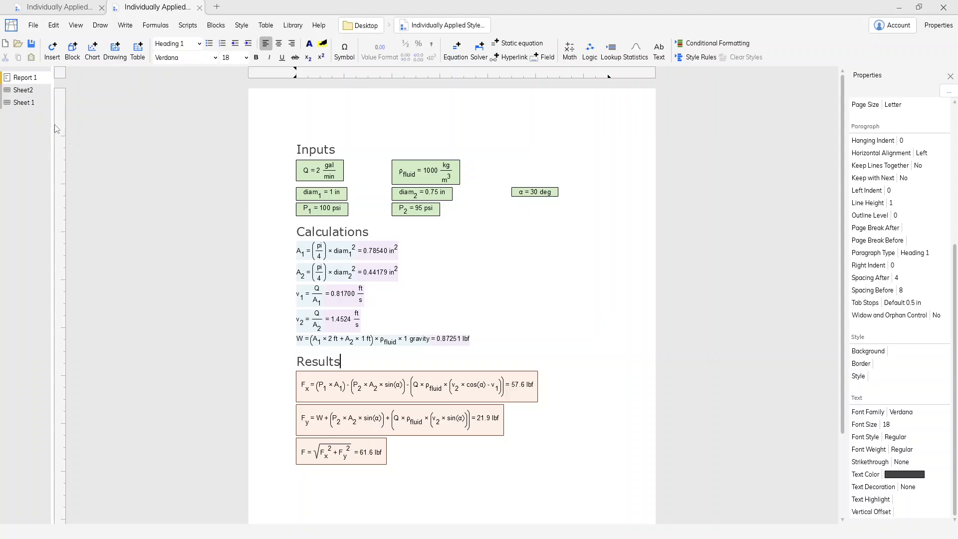
# - On Sheet 1, add an individually applied style rule named Headings for objects of type Any Table Cell
pyautogui.click(31, 105)
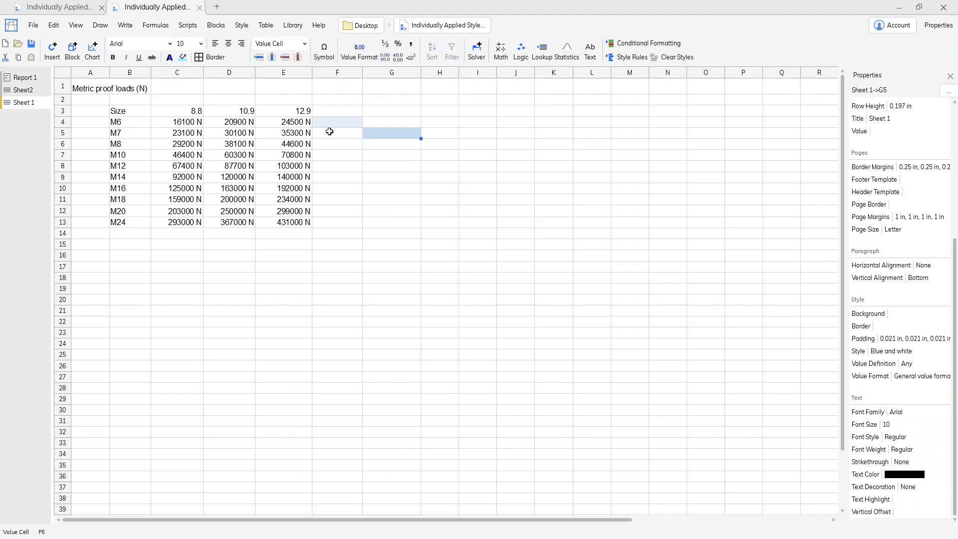
pyautogui.click(244, 29)
pyautogui.click(265, 41)
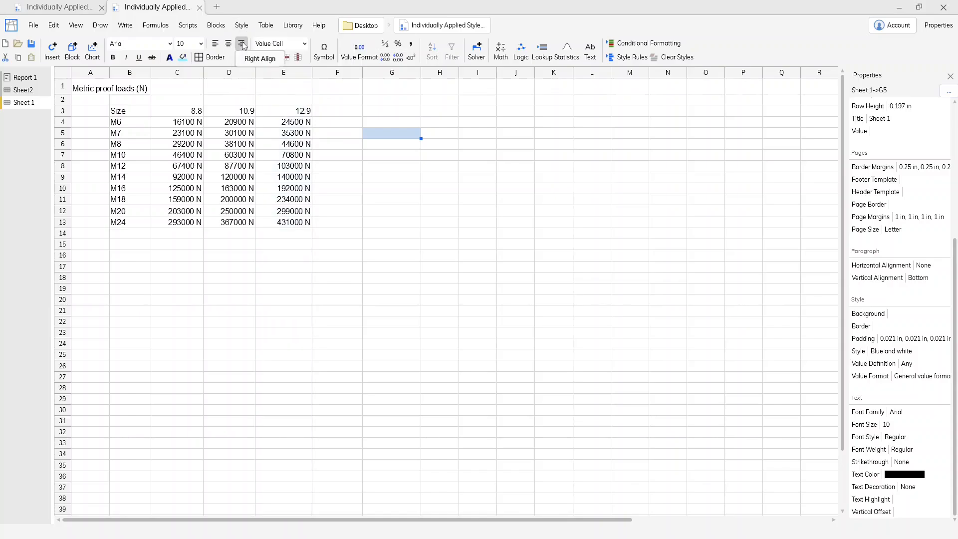
pyautogui.moveTo(210, 87); pyautogui.dragTo(559, 89)
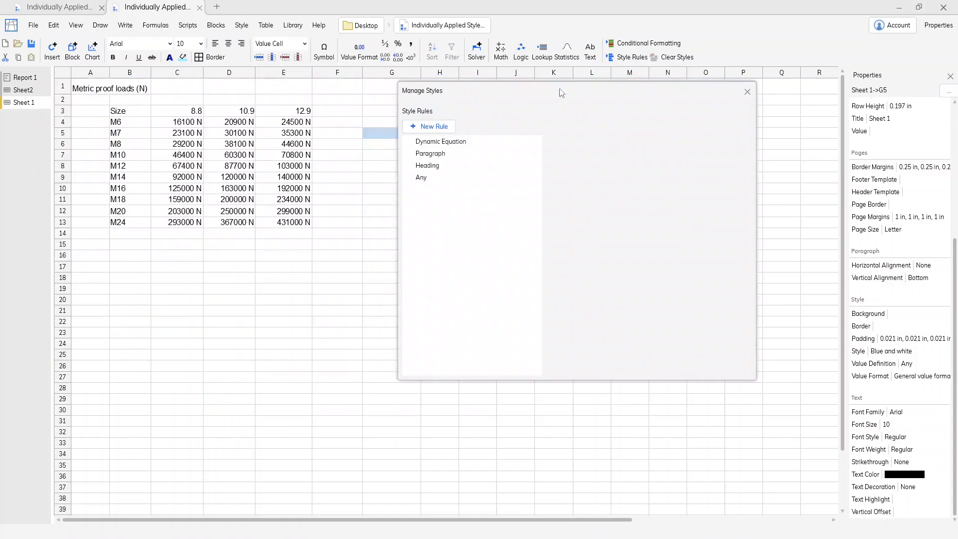
pyautogui.click(441, 128)
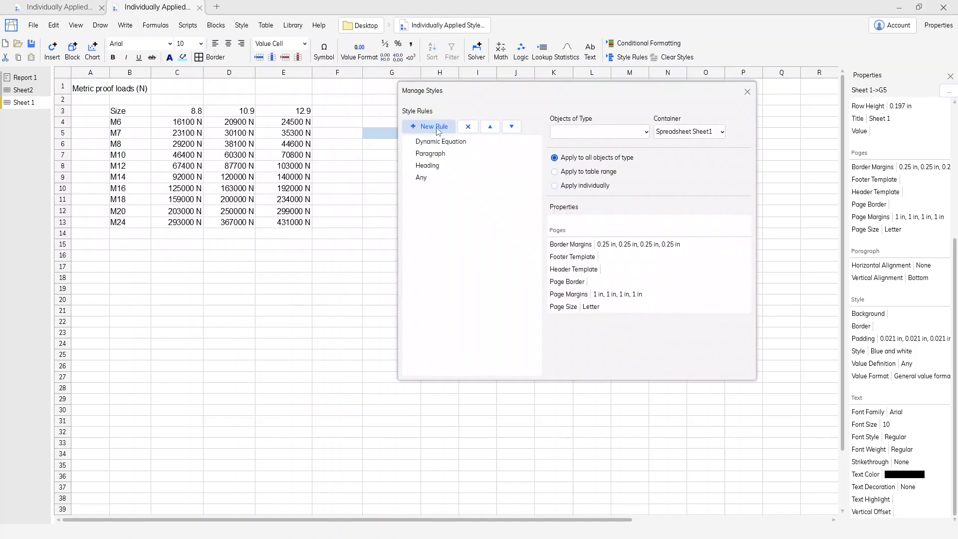
pyautogui.click(579, 133)
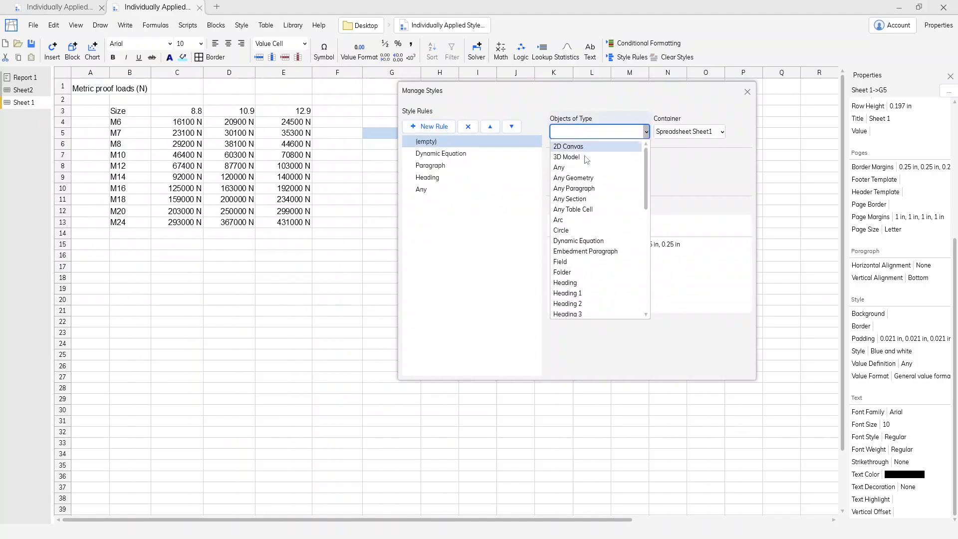
pyautogui.click(590, 209)
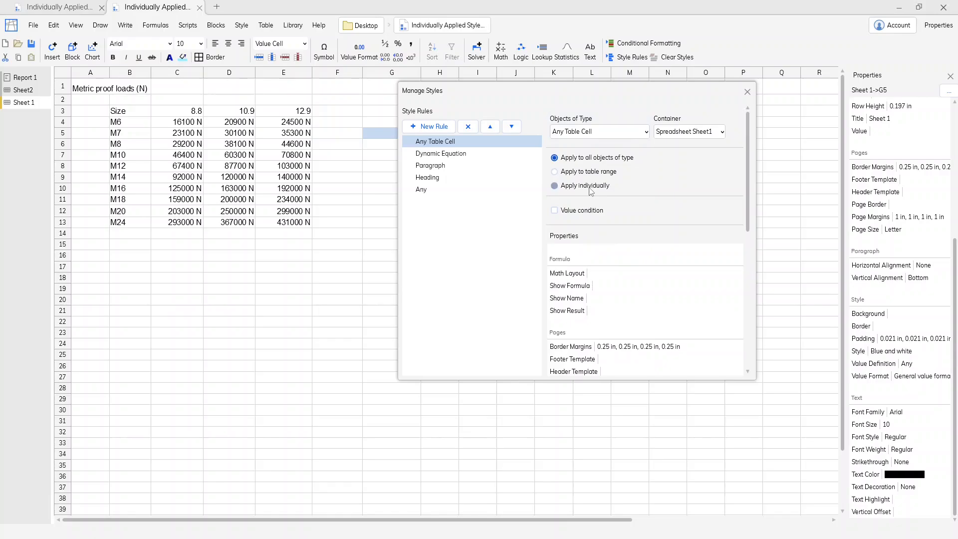
pyautogui.click(590, 190)
pyautogui.click(581, 213)
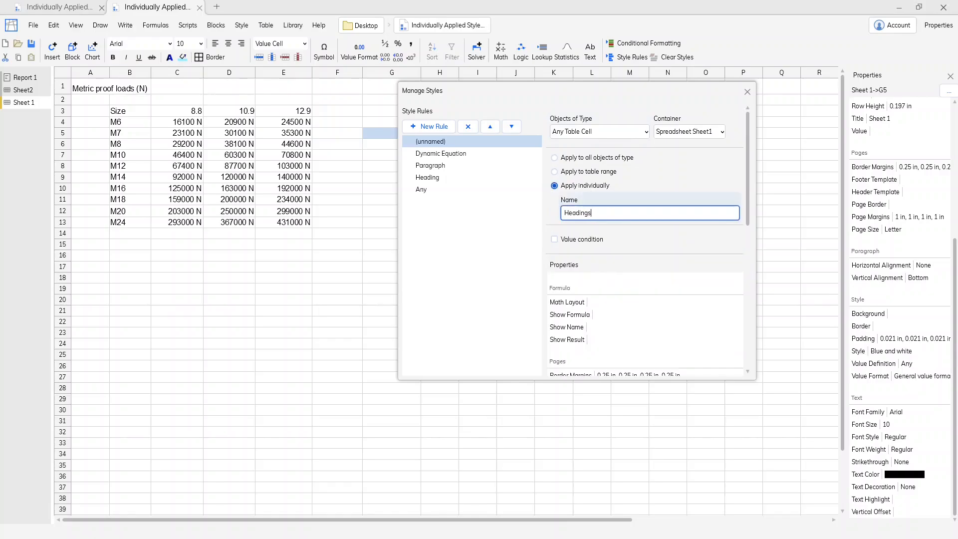
pyautogui.scroll(-5, 652, 245)
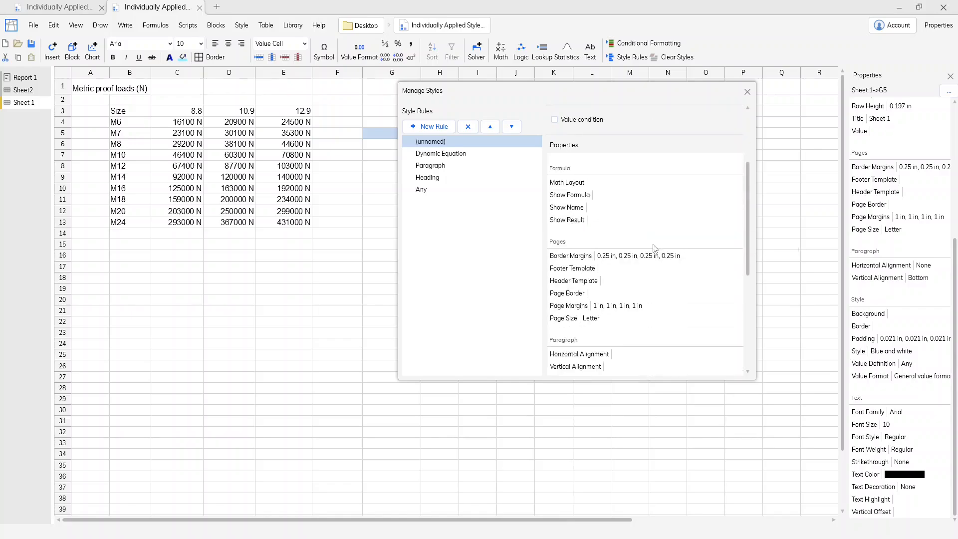
# - Give the Headings rule a dark olive-brown background
pyautogui.scroll(-3, 655, 248)
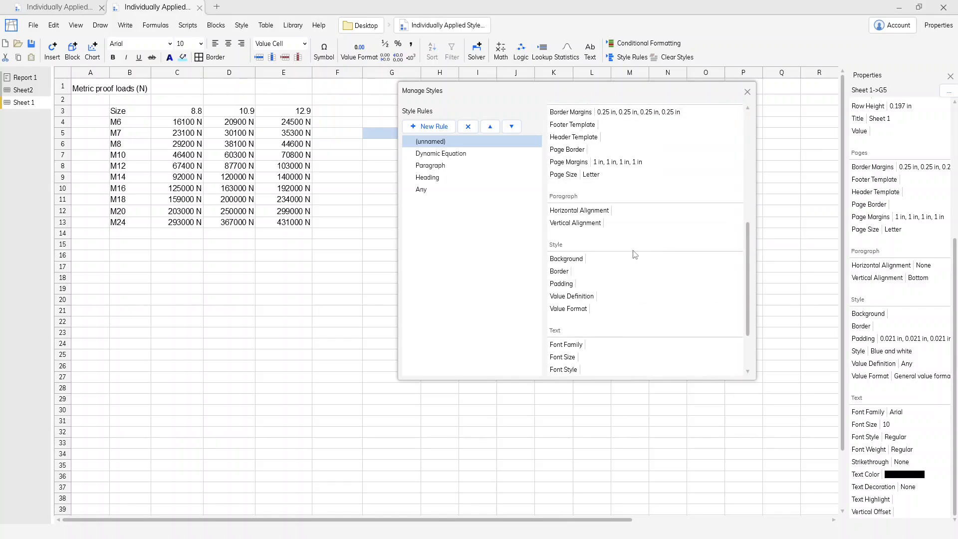
pyautogui.click(634, 255)
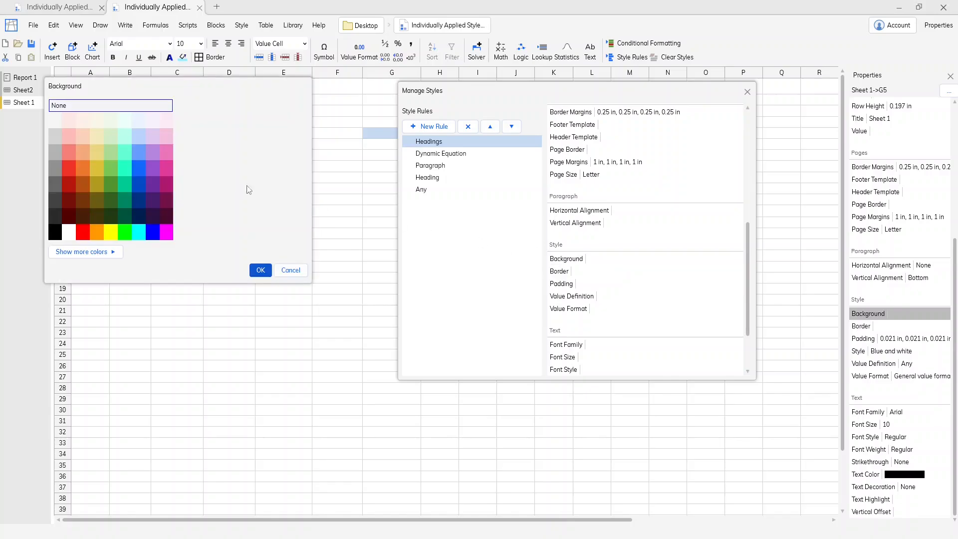
pyautogui.click(94, 203)
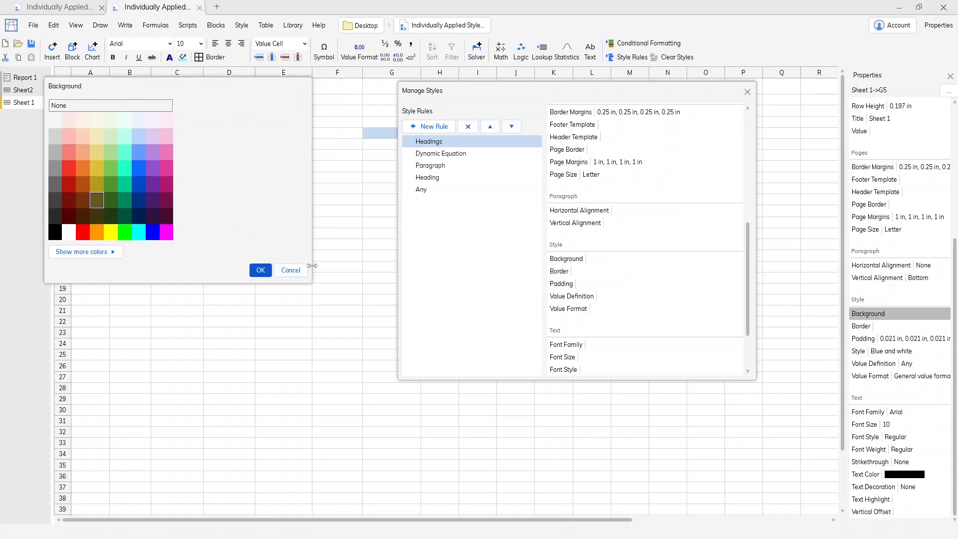
pyautogui.click(260, 271)
# - Set the Headings rule's text color to a very light cream
pyautogui.scroll(-2, 635, 304)
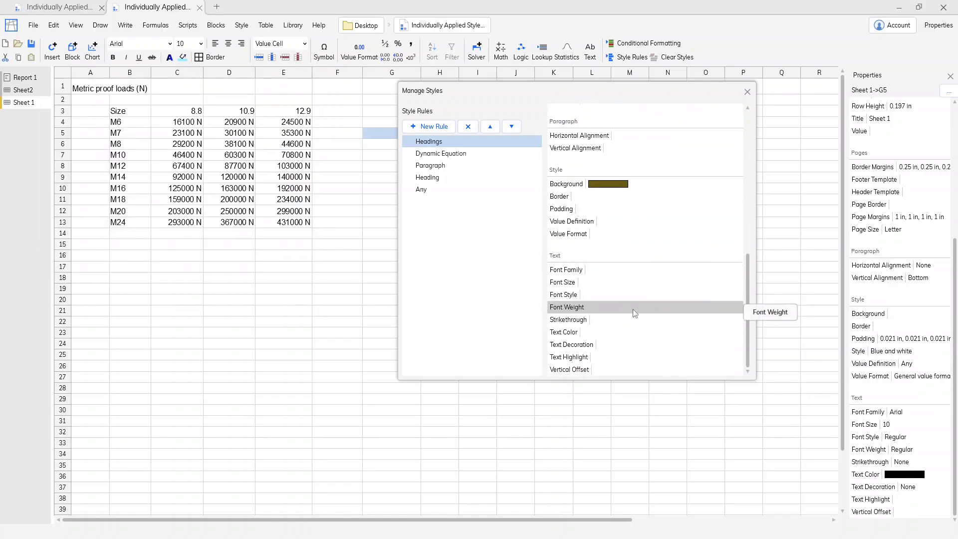
pyautogui.click(605, 331)
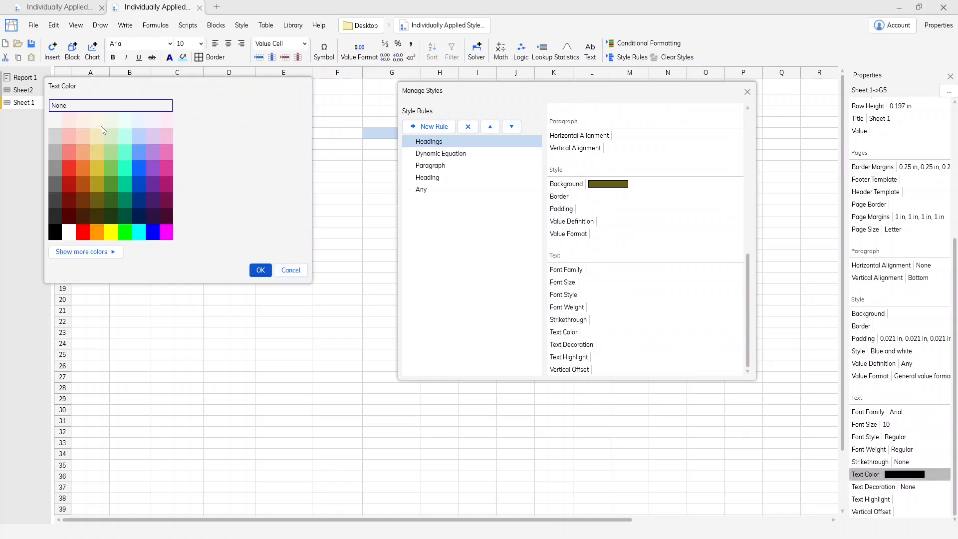
pyautogui.click(100, 125)
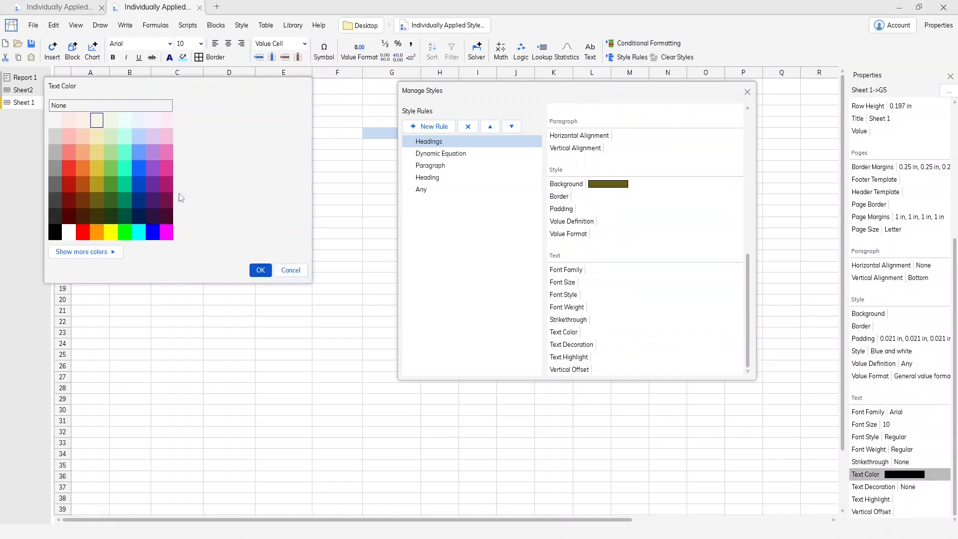
pyautogui.click(257, 270)
# - Set the Headings rule's font weight to Bold and close the style manager
pyautogui.click(595, 307)
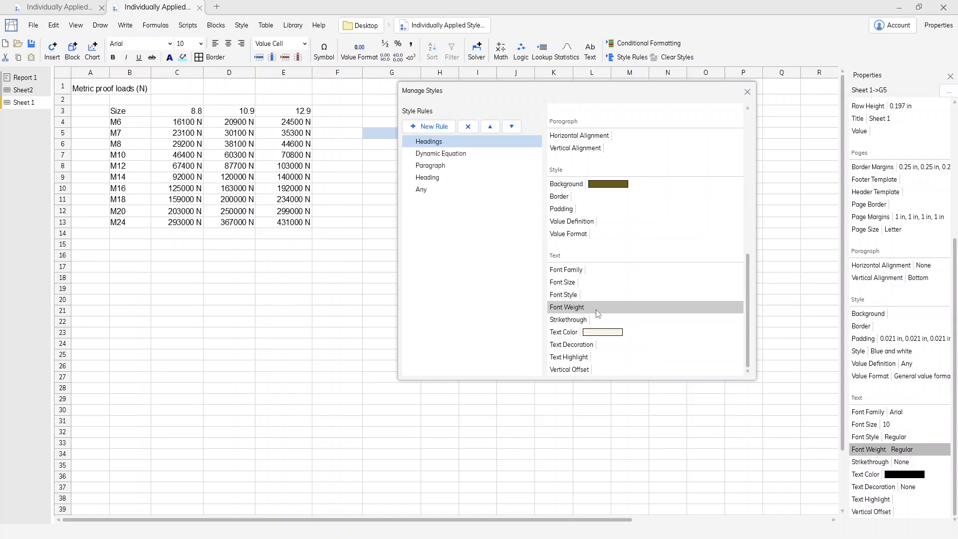
pyautogui.click(59, 142)
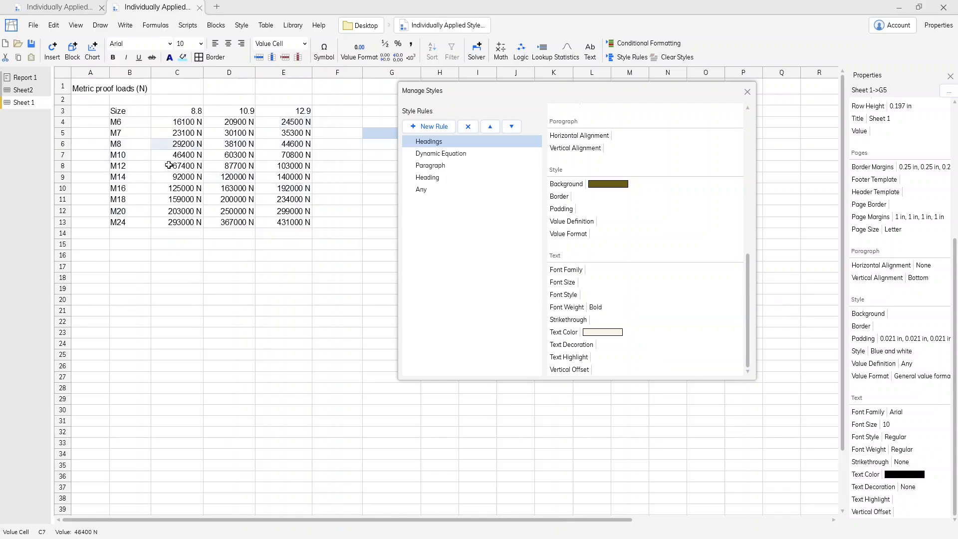
pyautogui.click(748, 93)
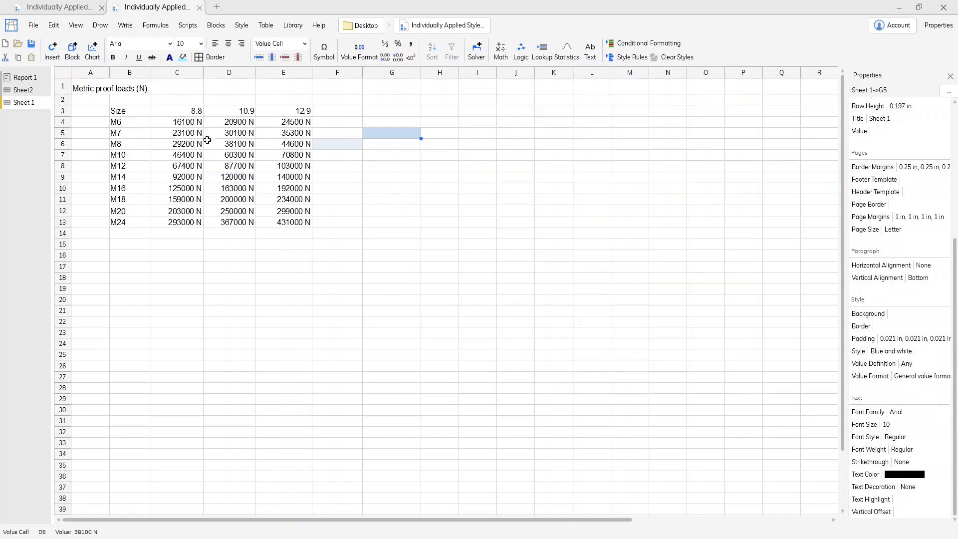
# - Apply the Headings style to the table's header row, cells B3:E3
pyautogui.moveTo(128, 111); pyautogui.dragTo(267, 109)
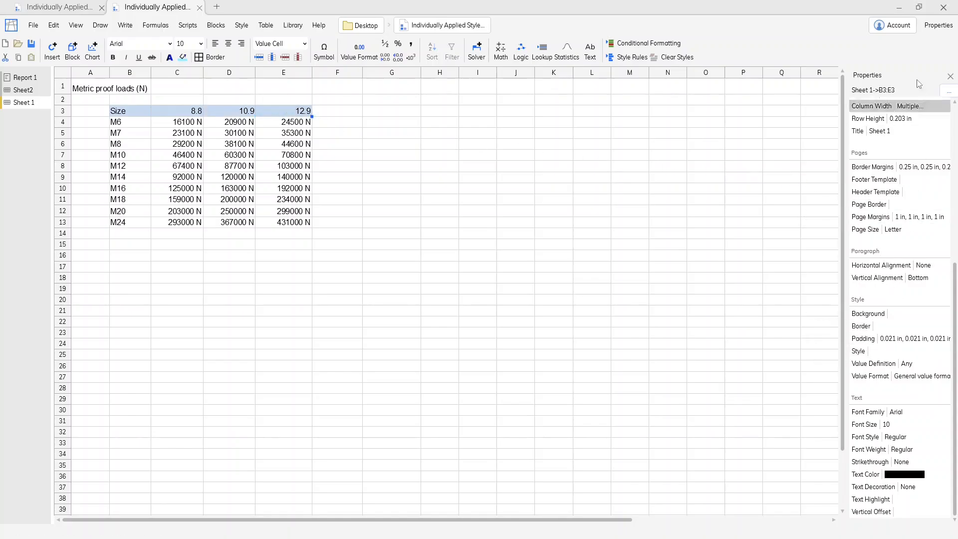
pyautogui.click(874, 353)
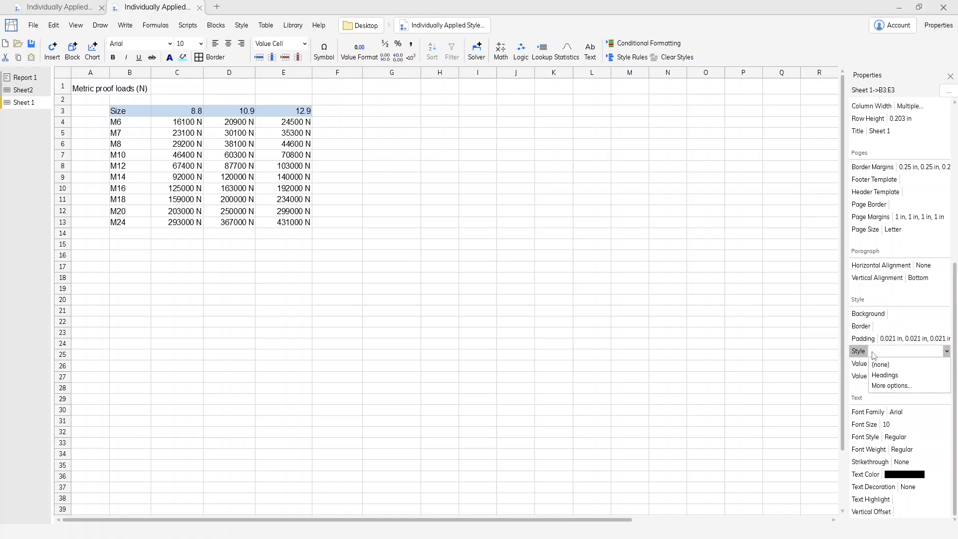
pyautogui.click(888, 377)
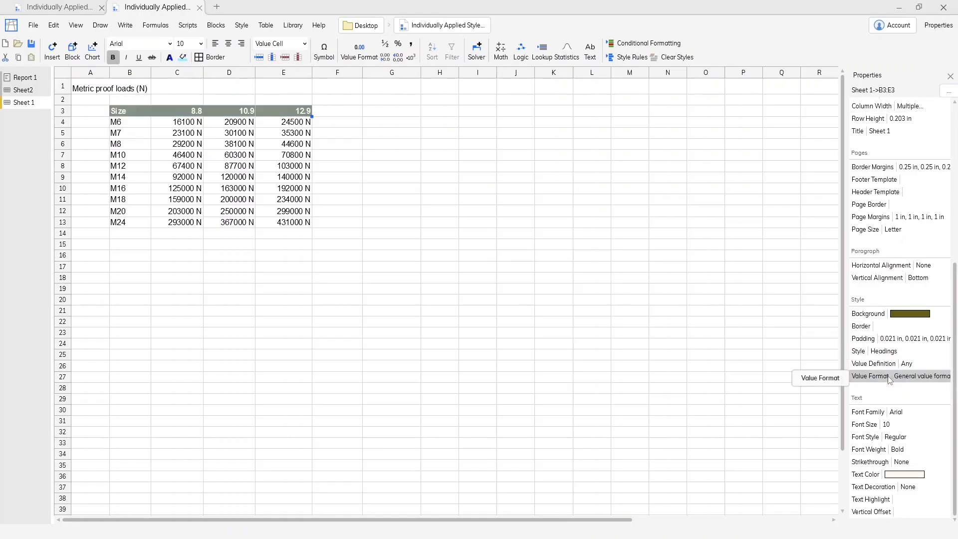
pyautogui.click(397, 187)
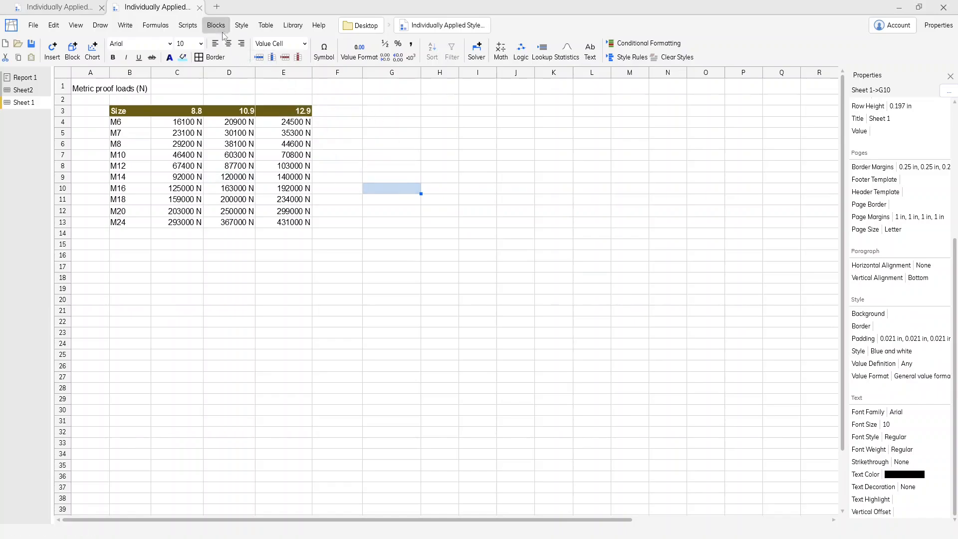
# - Add a style rule for Any Table Cell on Sheet 1 that applies to the table range C4:E13
pyautogui.click(247, 28)
pyautogui.moveTo(265, 41)
pyautogui.click(380, 41)
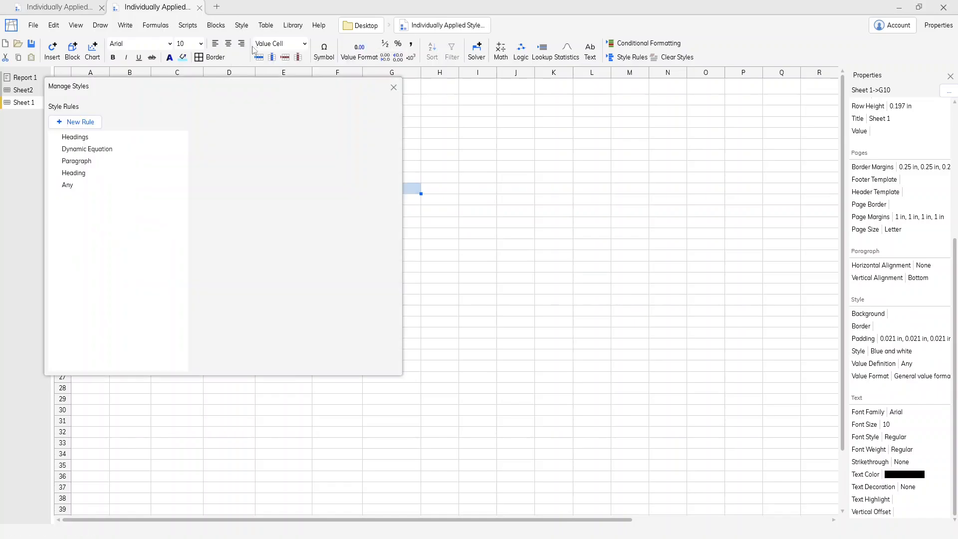
pyautogui.moveTo(265, 88); pyautogui.dragTo(599, 85)
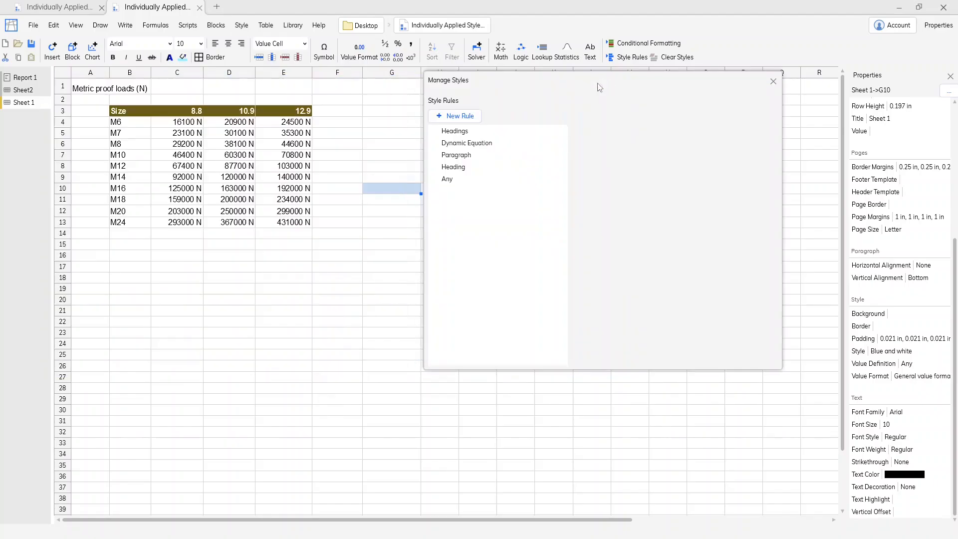
pyautogui.click(456, 115)
pyautogui.click(672, 121)
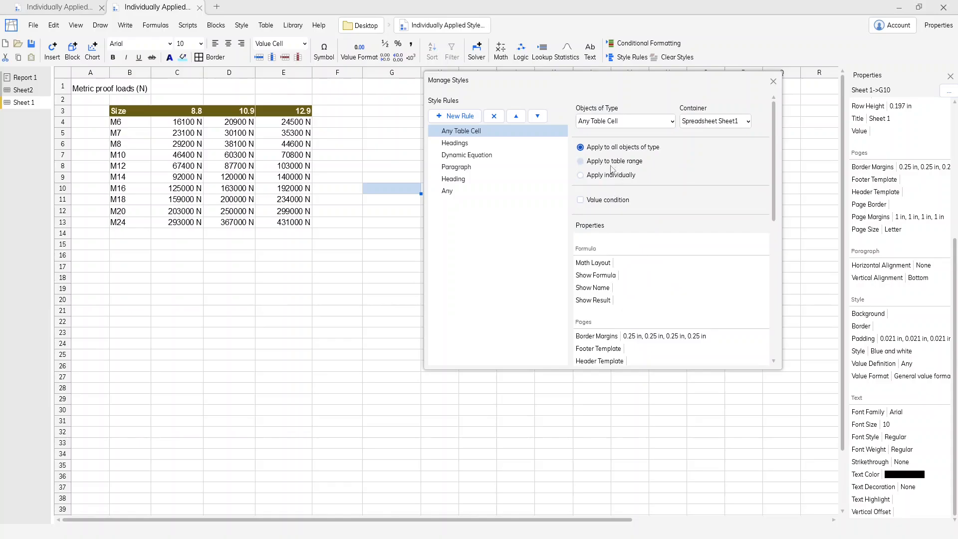
pyautogui.click(595, 162)
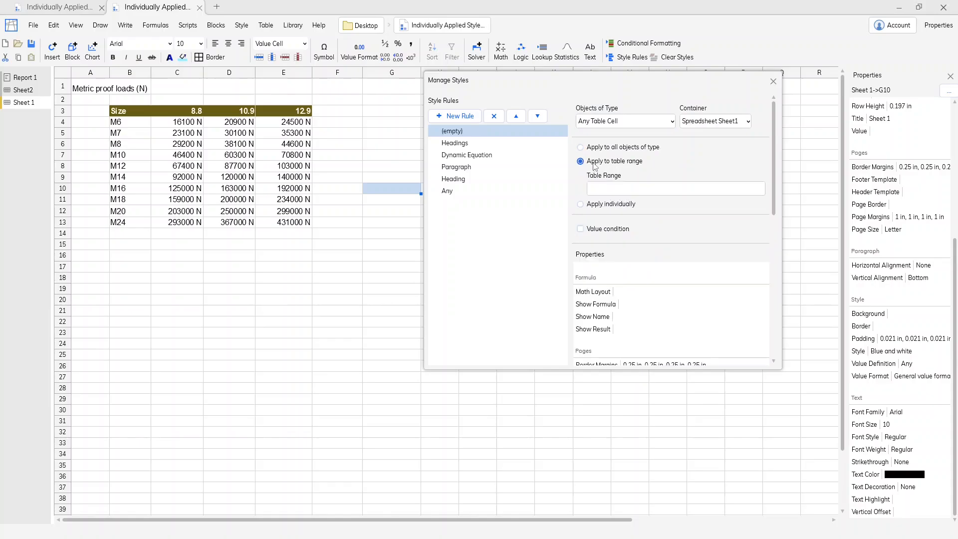
pyautogui.click(609, 187)
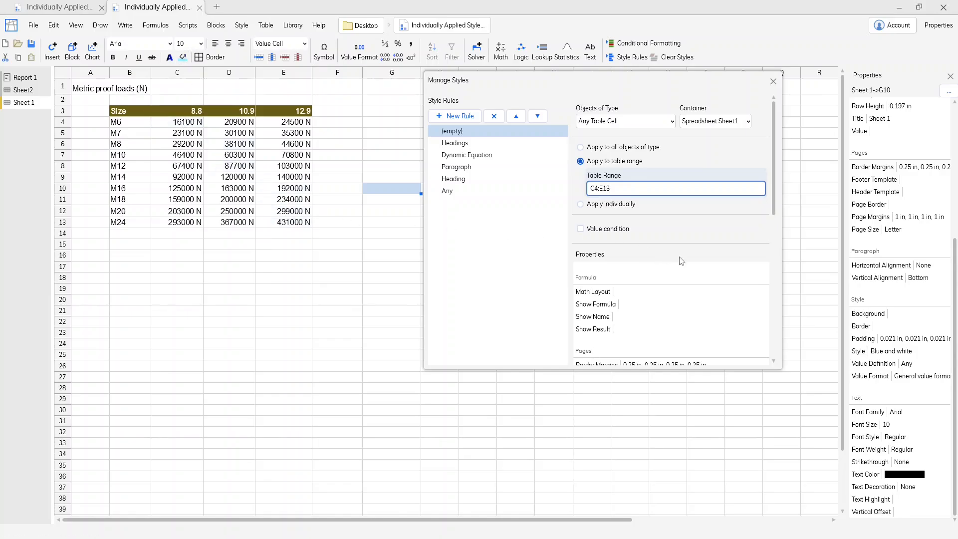
# - Set the C4:E13 rule's value format to Number with units hidden and close the style manager
pyautogui.scroll(-5, 681, 261)
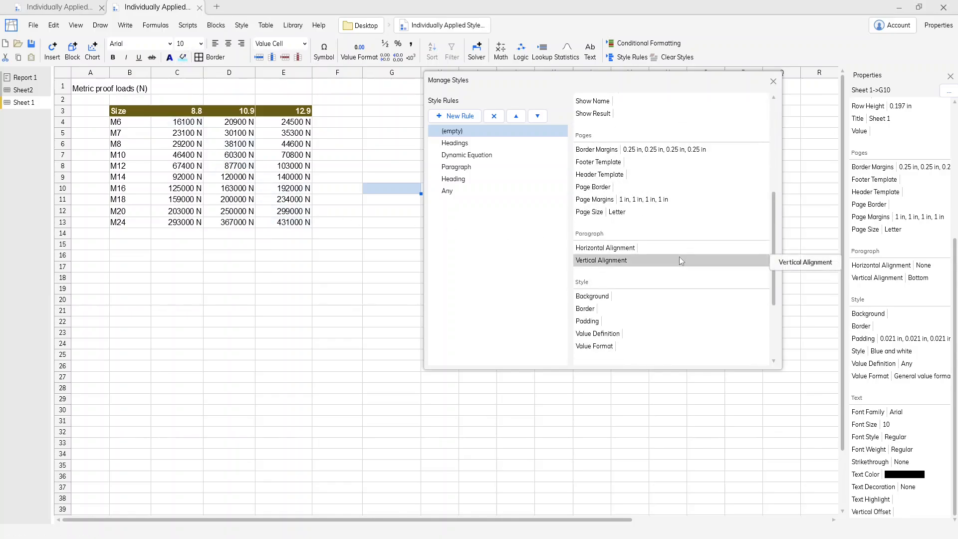
pyautogui.scroll(-3, 632, 215)
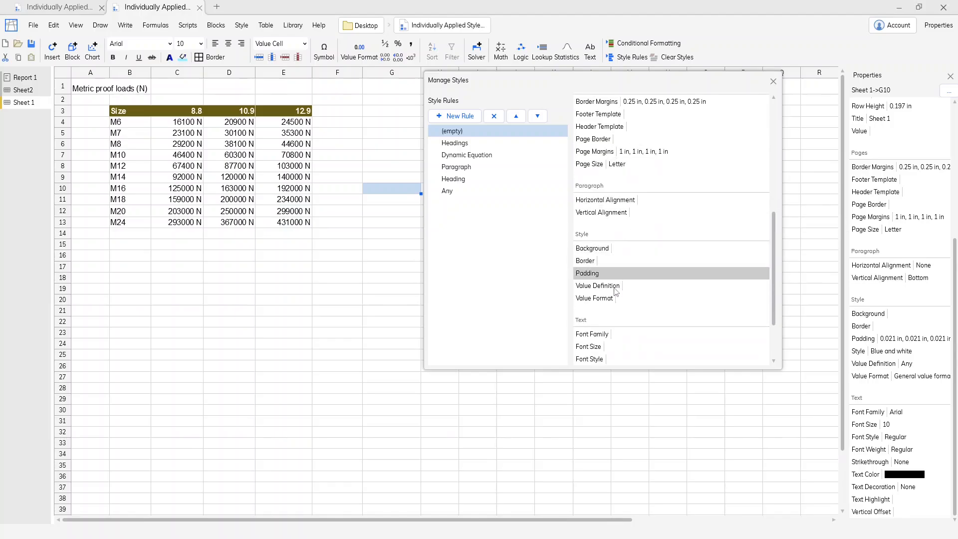
pyautogui.doubleClick(613, 298)
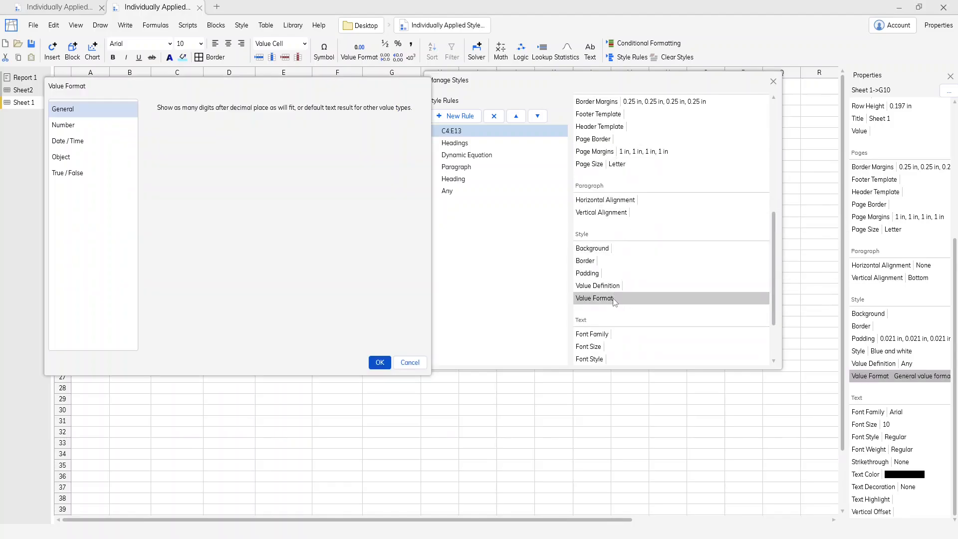
pyautogui.click(90, 126)
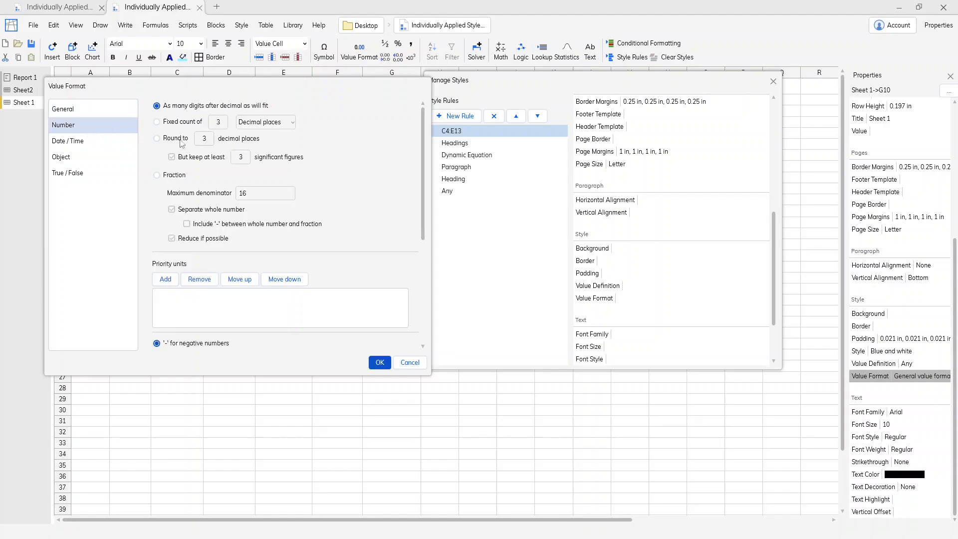
pyautogui.scroll(-3, 322, 224)
pyautogui.scroll(-3, 320, 234)
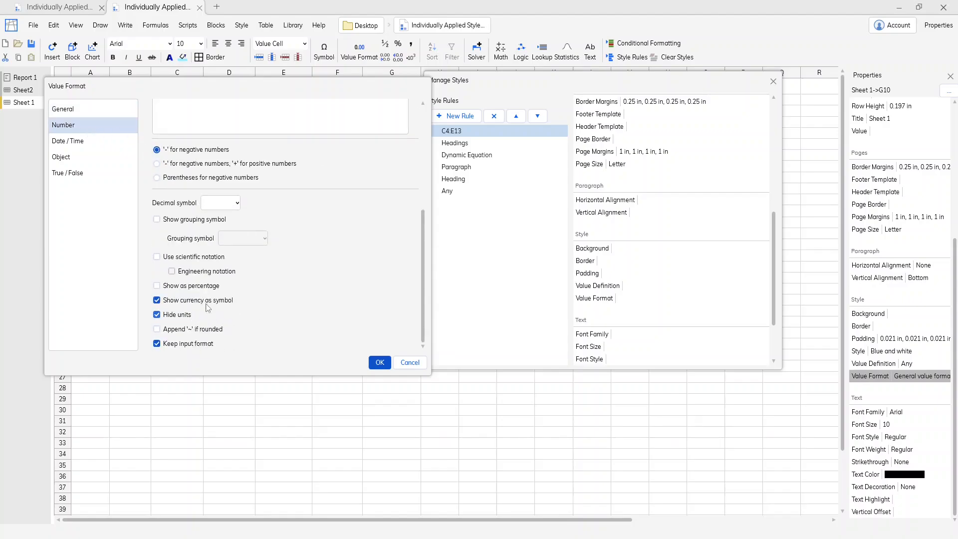
pyautogui.click(380, 363)
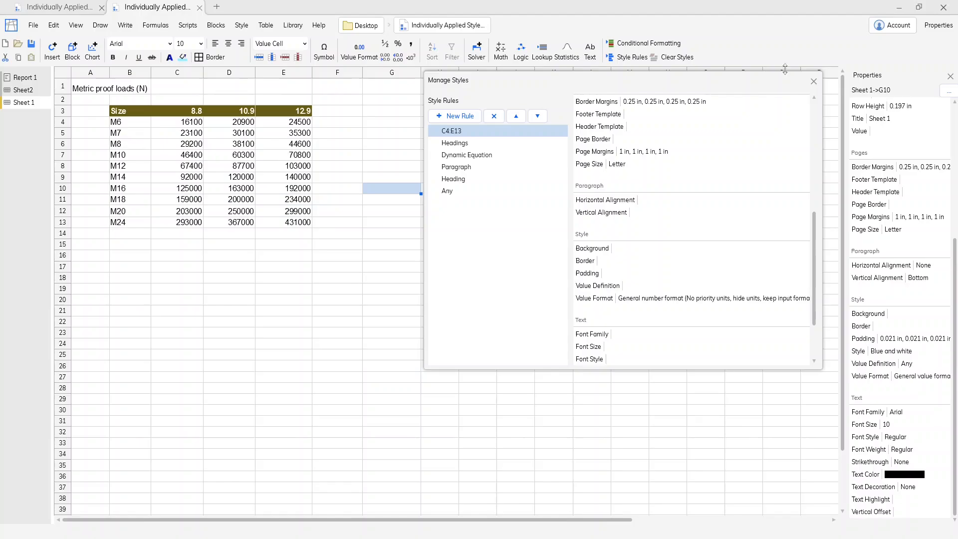
pyautogui.click(813, 81)
pyautogui.click(440, 233)
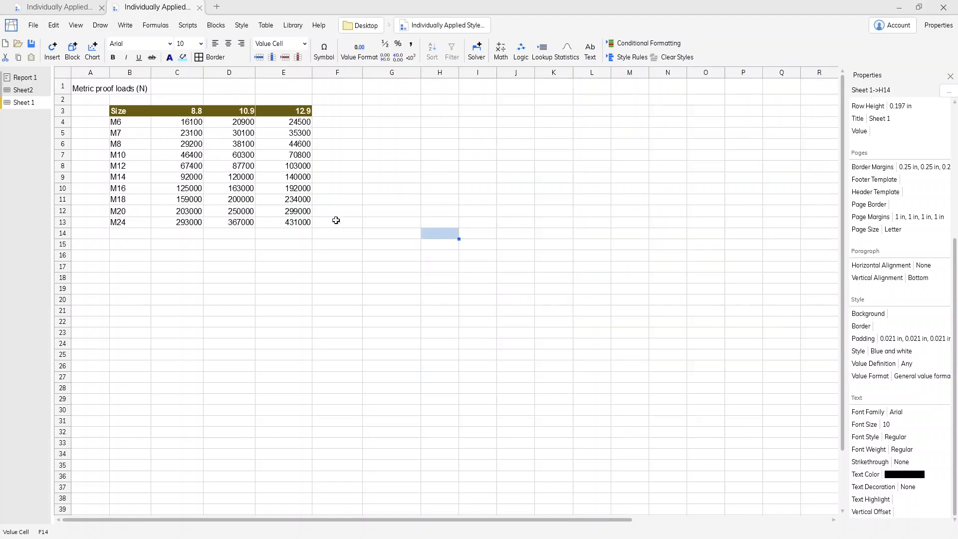
# - Open cell D6 for editing to check its stored value and units, leaving the content unaltered
pyautogui.doubleClick(250, 144)
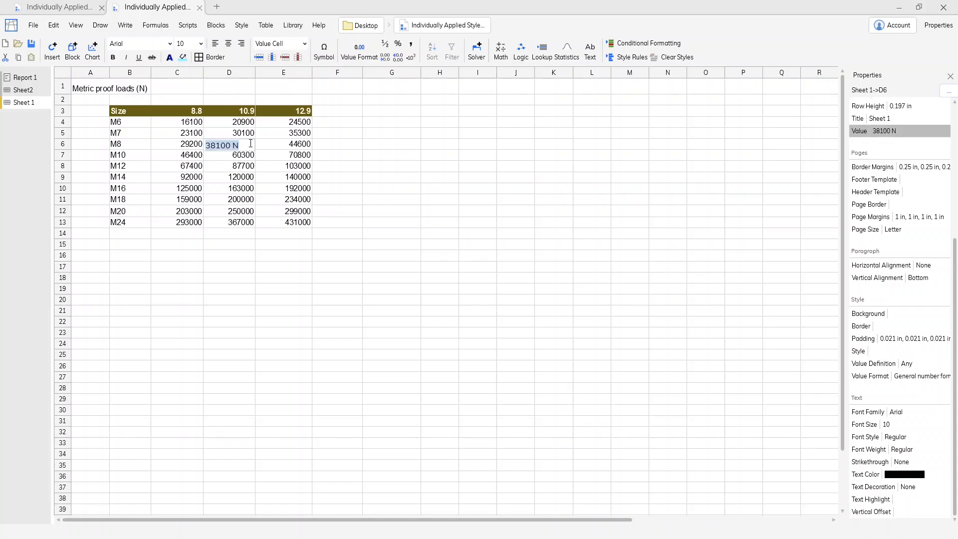
pyautogui.click(248, 147)
pyautogui.press('Return')
# - Enter the formula =D9/1 in^2 to MPa in cell E16
pyautogui.click(280, 254)
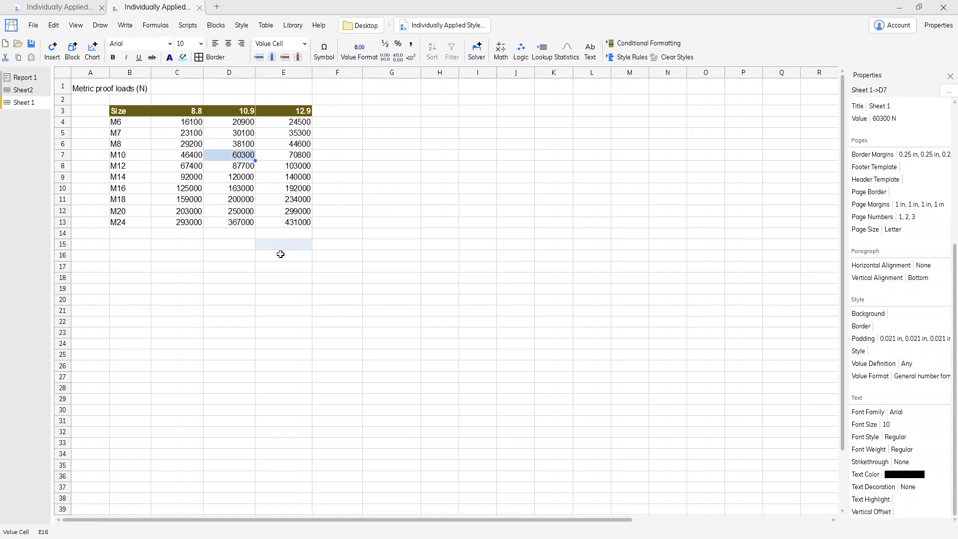
pyautogui.write('=')
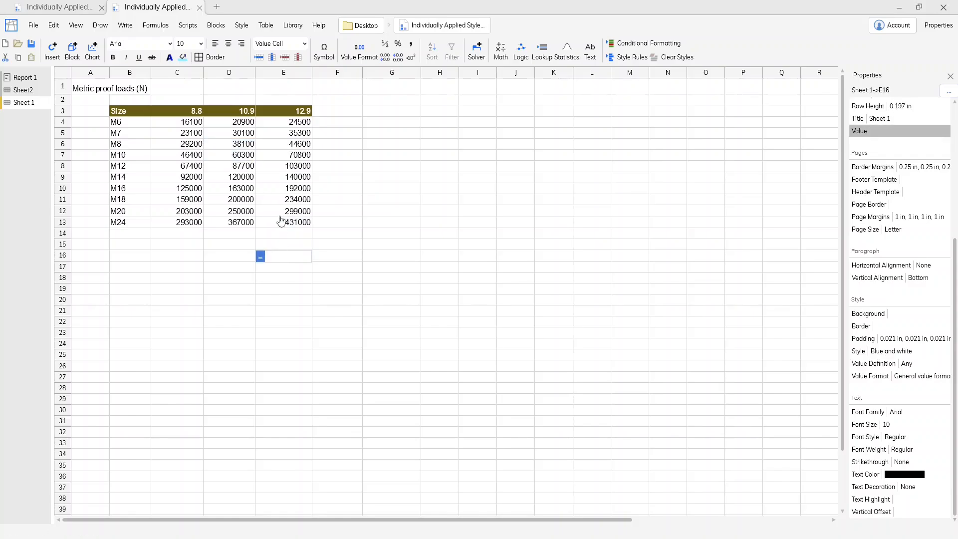
pyautogui.click(247, 179)
pyautogui.write('/1 in^2')
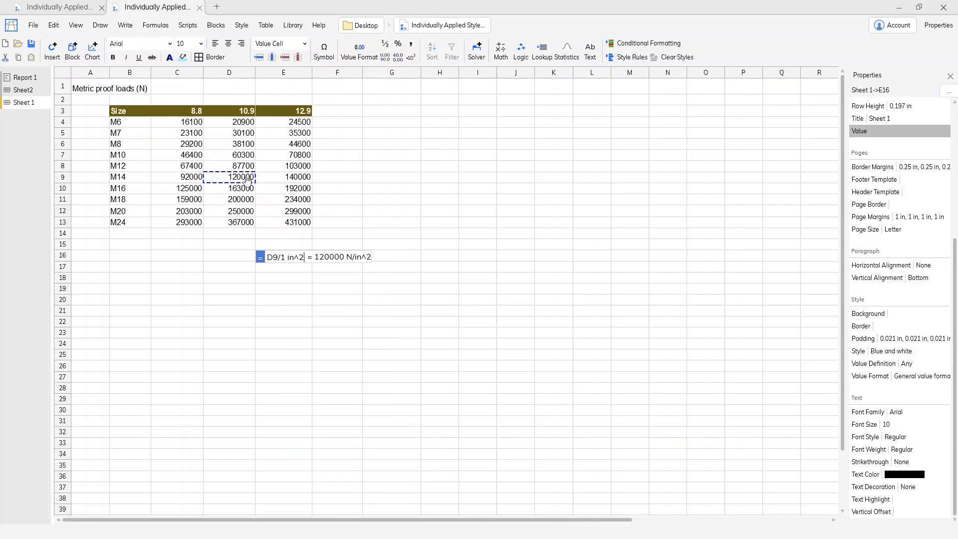
pyautogui.write(' to MPa')
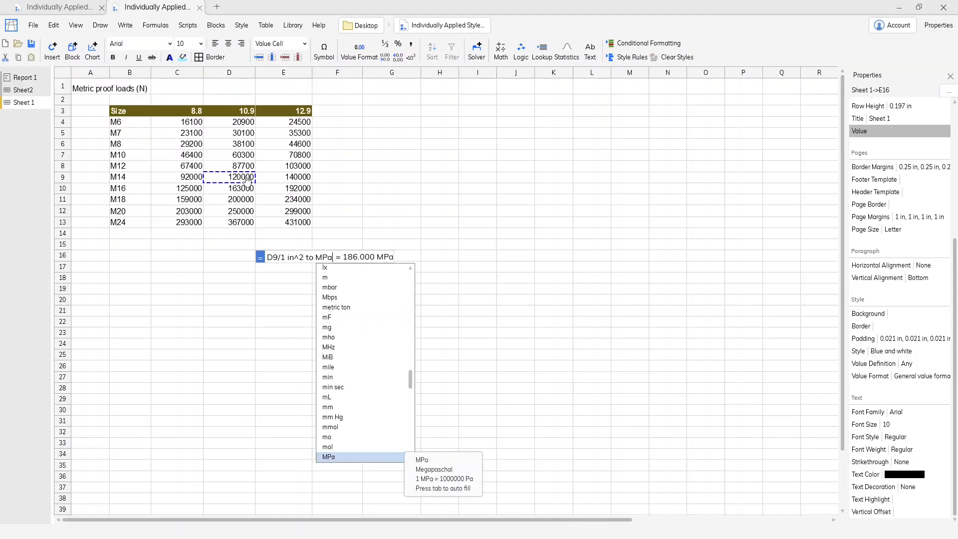
pyautogui.press('Return')
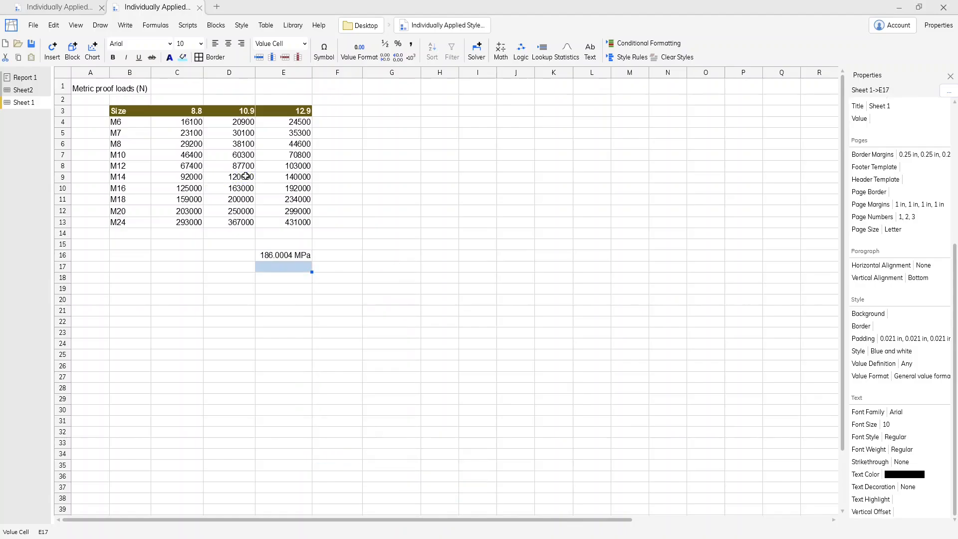
# - Delete the formula from cell E16 and deselect the cell
pyautogui.click(304, 256)
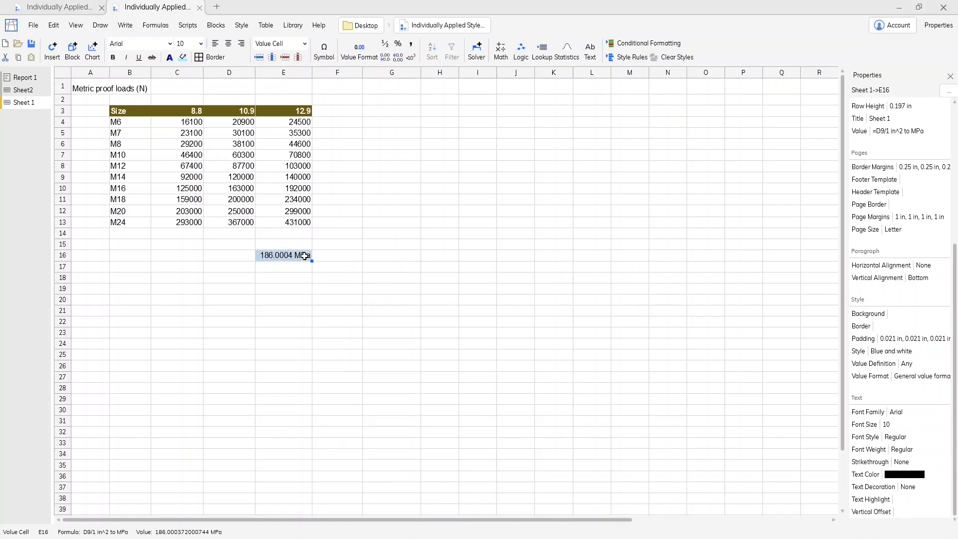
pyautogui.press('Delete')
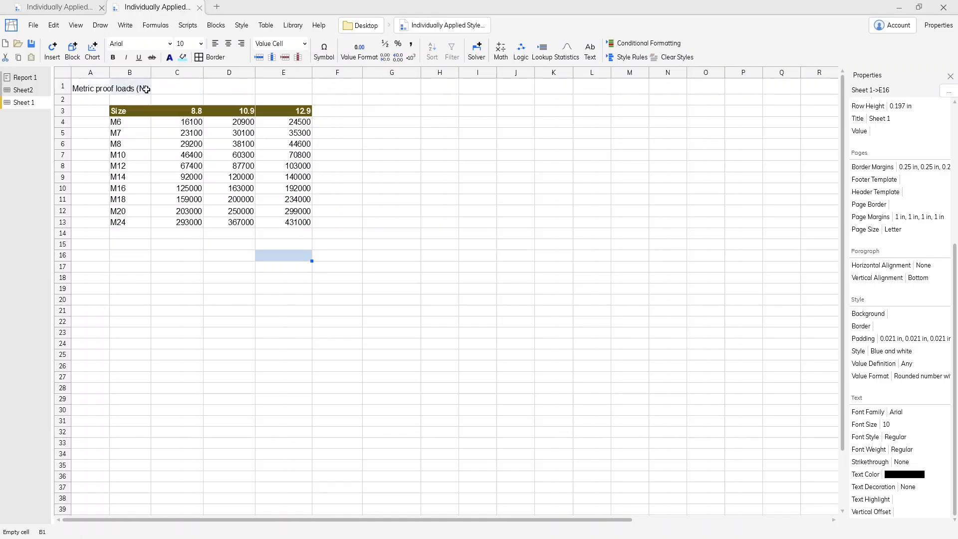
pyautogui.click(377, 174)
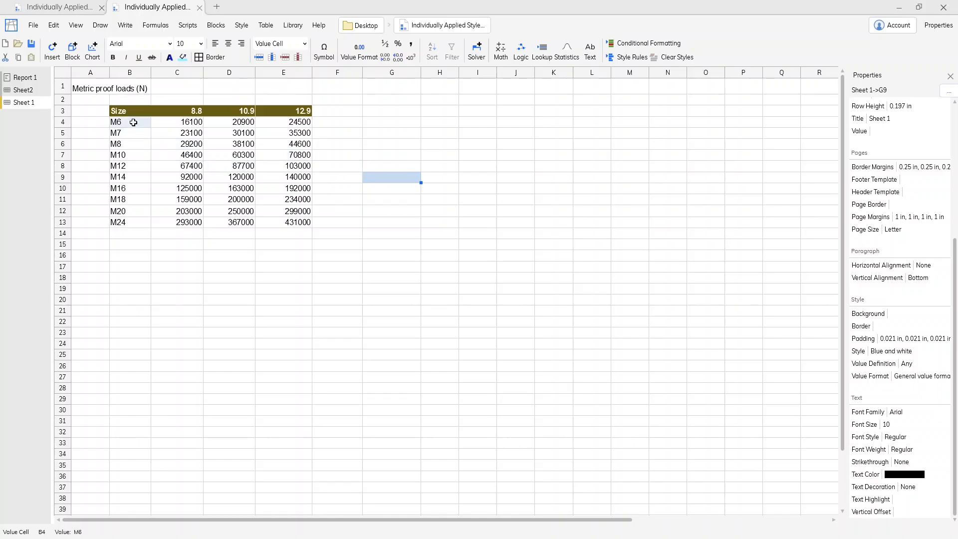
# - Center the size labels in cells B4:B13 horizontally
pyautogui.moveTo(133, 122); pyautogui.dragTo(133, 222)
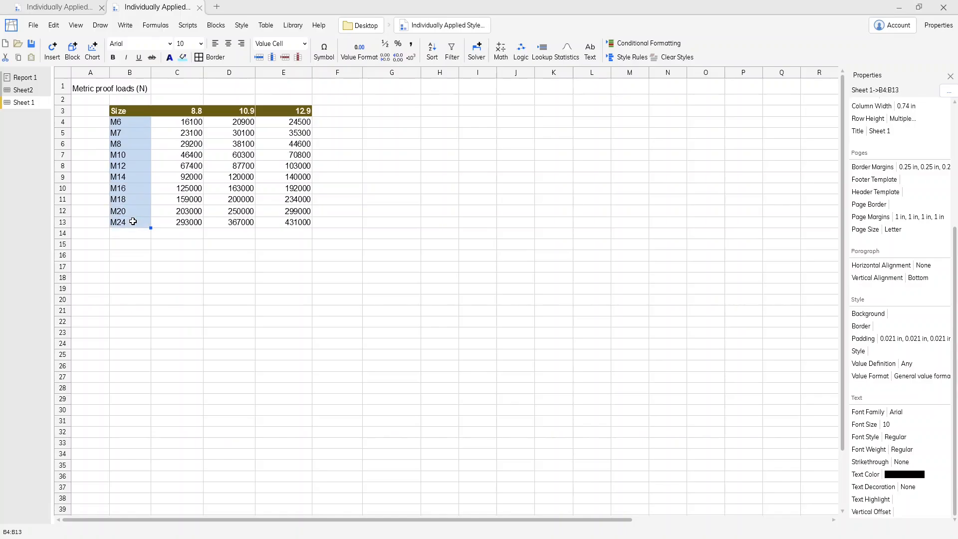
pyautogui.click(229, 45)
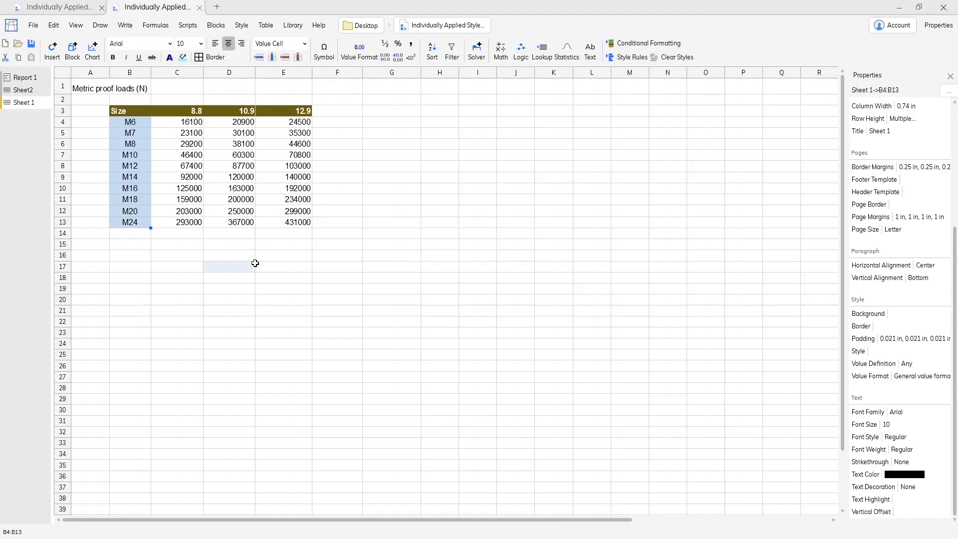
pyautogui.click(252, 266)
# - Give the B4:B13 table-range style rule a light gold background and close the style manager
pyautogui.click(241, 25)
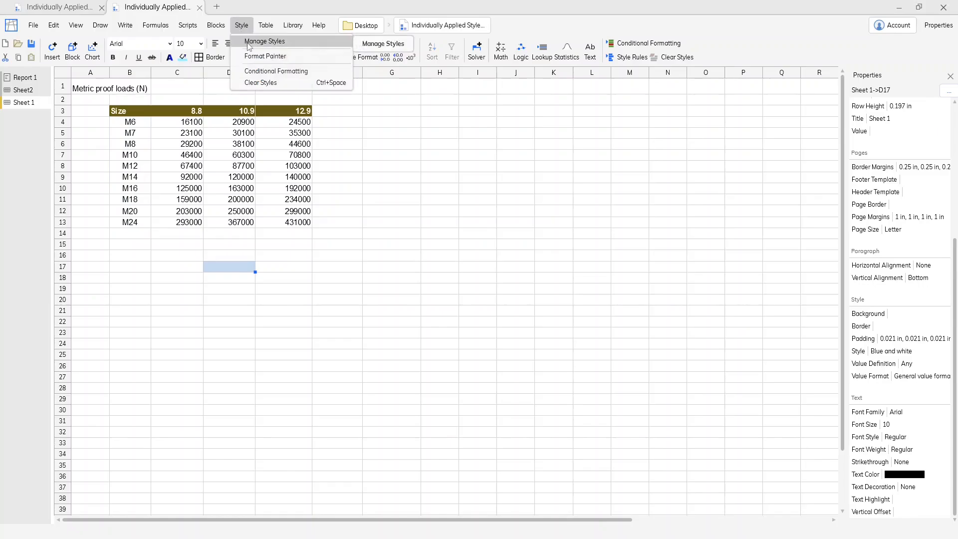
pyautogui.click(245, 46)
pyautogui.moveTo(212, 89); pyautogui.dragTo(578, 82)
pyautogui.click(464, 129)
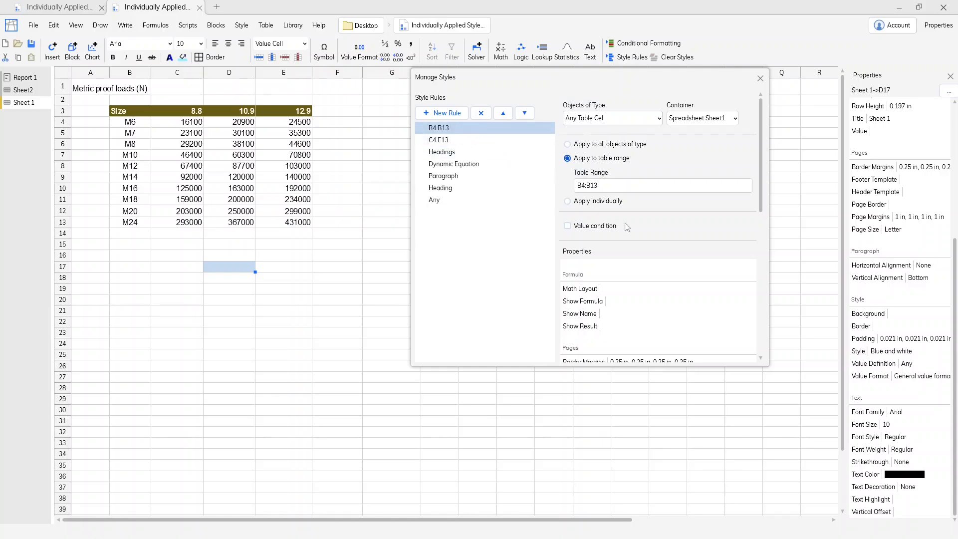
pyautogui.scroll(-5, 626, 229)
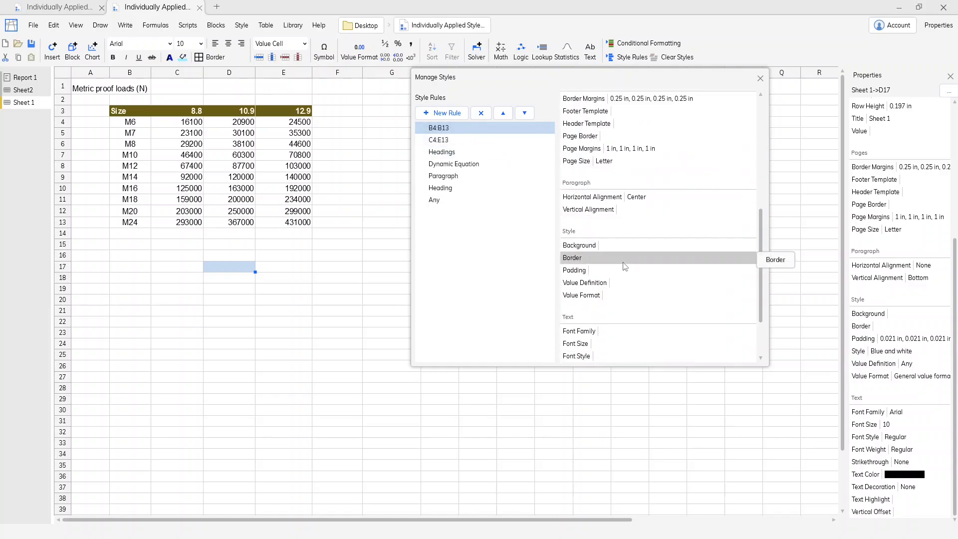
pyautogui.click(599, 246)
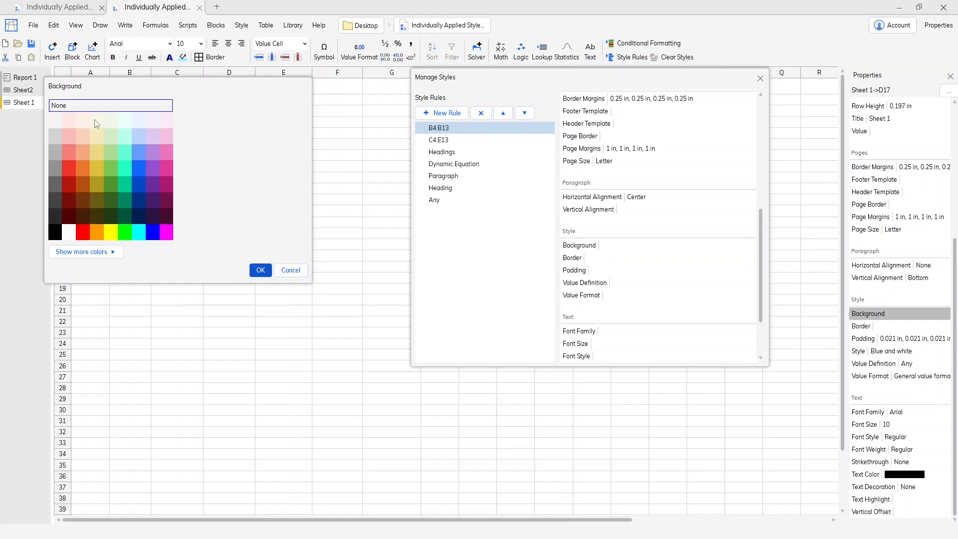
pyautogui.click(98, 154)
pyautogui.click(260, 270)
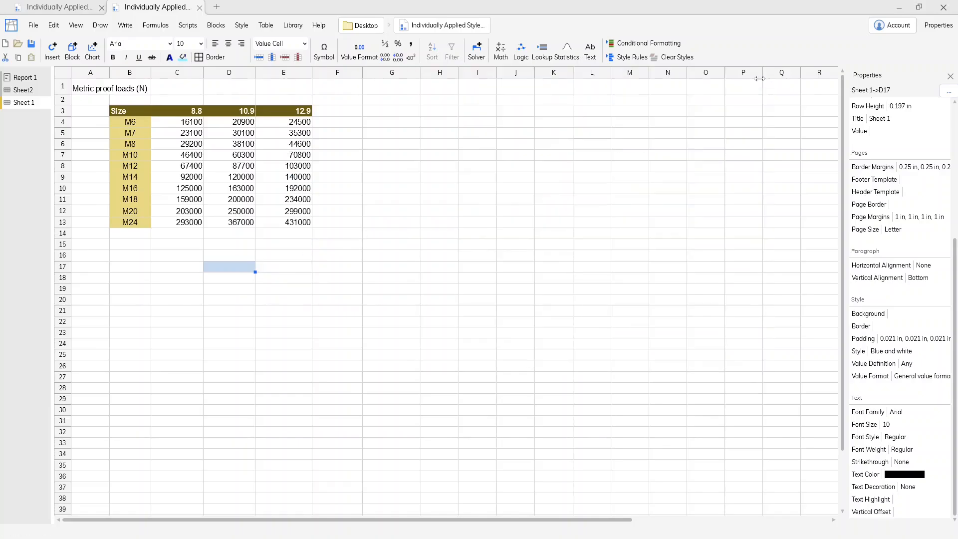
pyautogui.click(760, 78)
# - Set the font size of the sheet title in cell A1 to 14
pyautogui.click(94, 88)
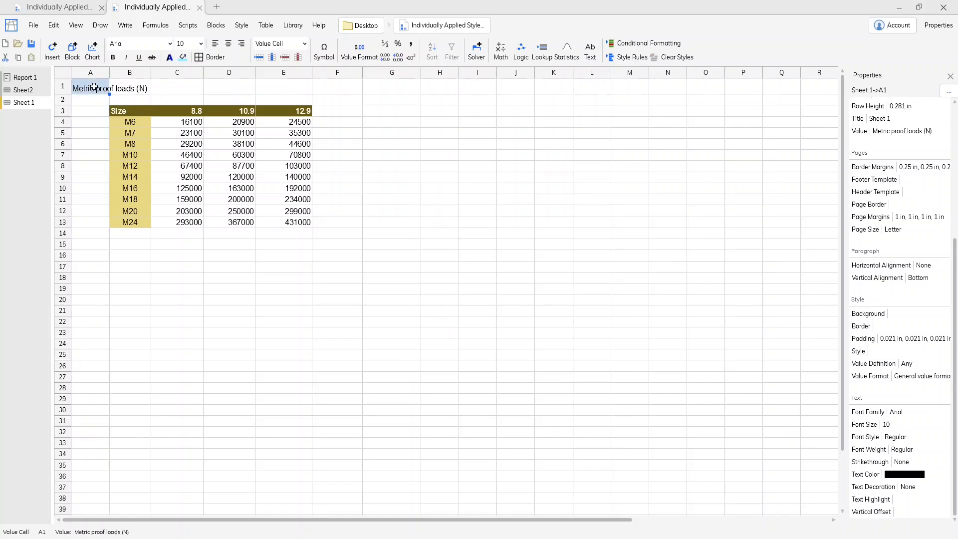
pyautogui.click(201, 43)
pyautogui.click(183, 89)
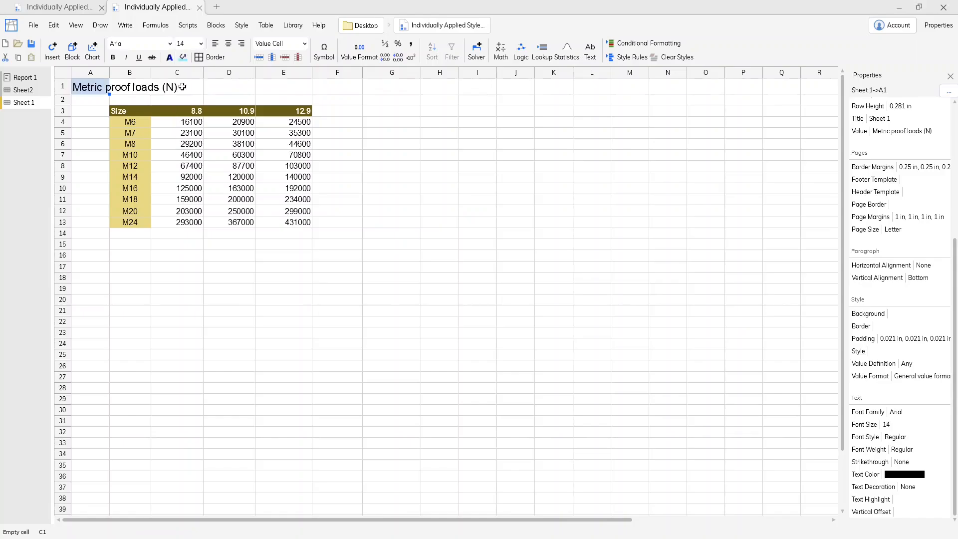
pyautogui.click(90, 95)
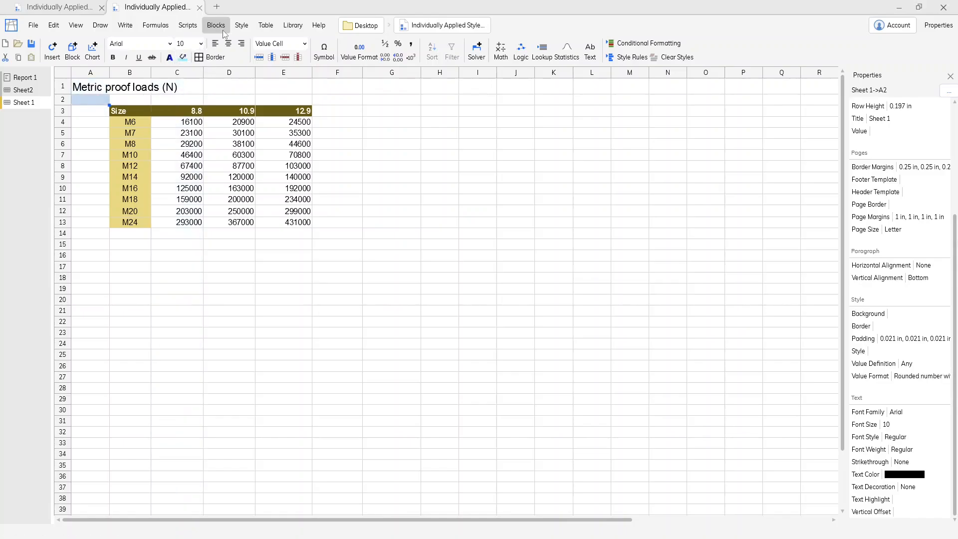
# - Set the horizontal alignment of the C4:E13 style rule to Center in the style manager
pyautogui.click(241, 27)
pyautogui.click(245, 41)
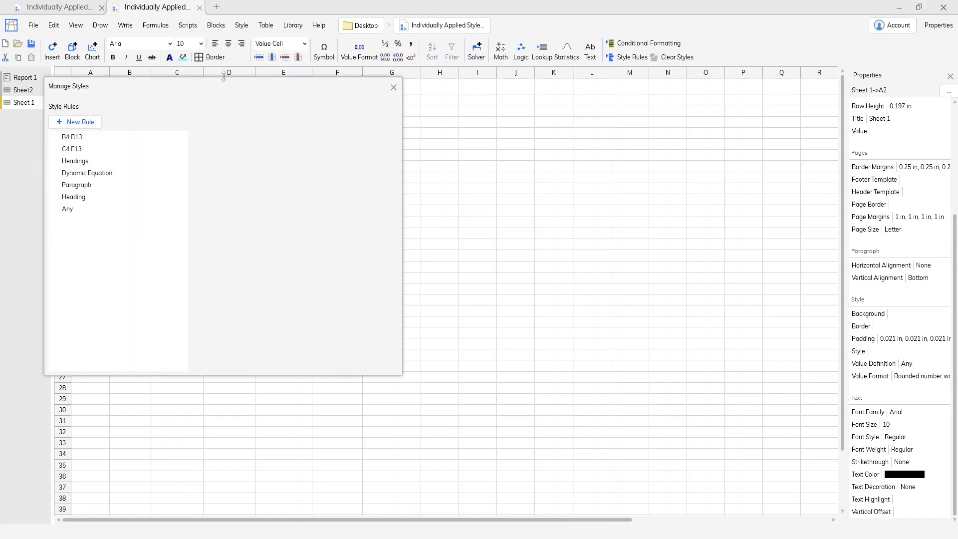
pyautogui.moveTo(218, 84); pyautogui.dragTo(576, 70)
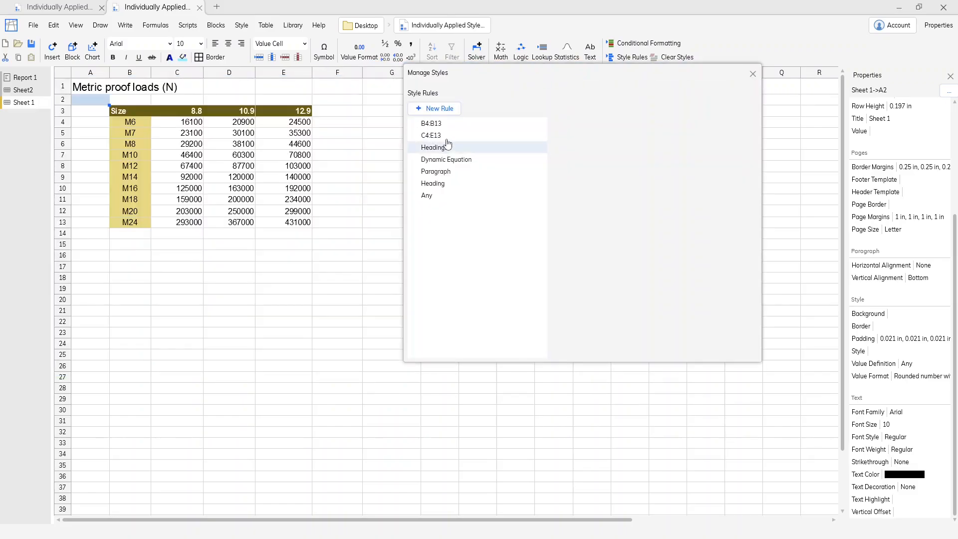
pyautogui.click(449, 147)
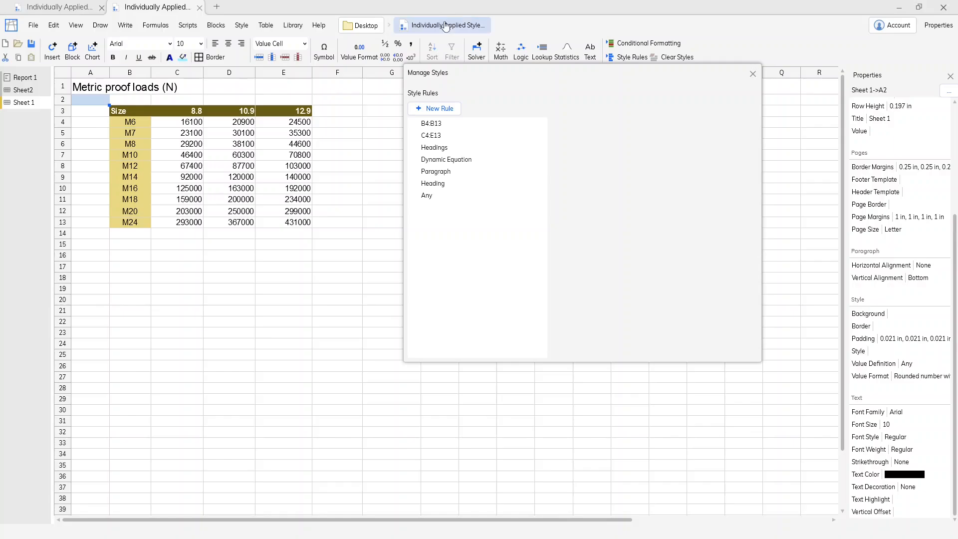
pyautogui.click(460, 144)
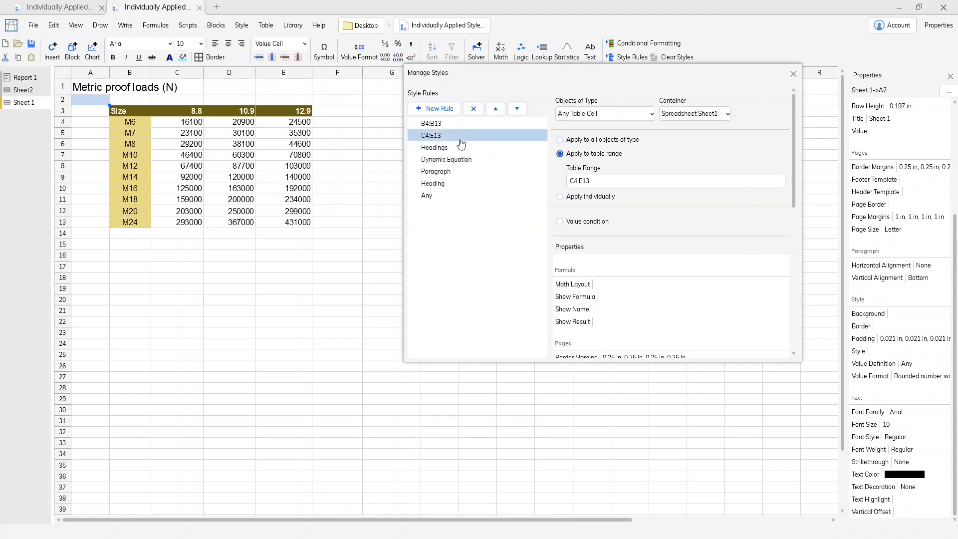
pyautogui.scroll(-5, 697, 259)
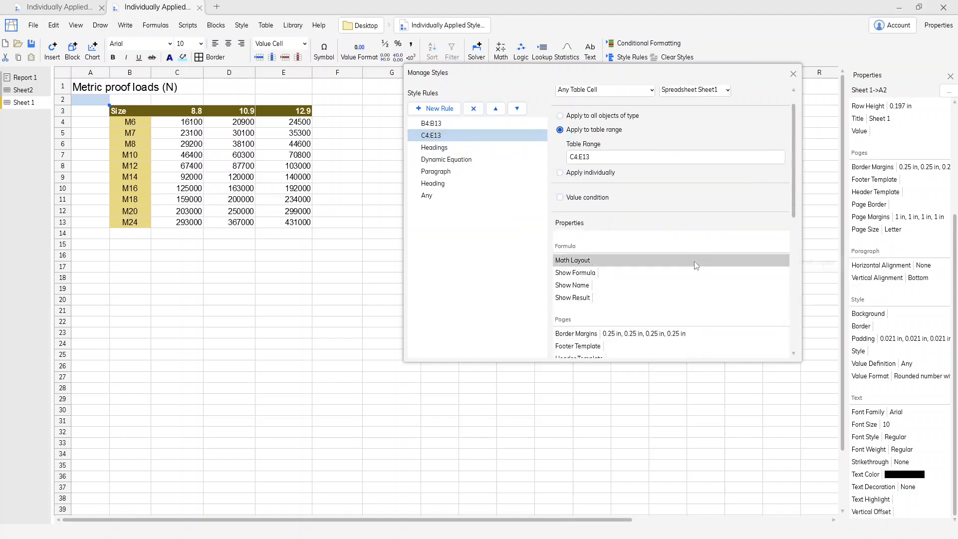
pyautogui.click(658, 243)
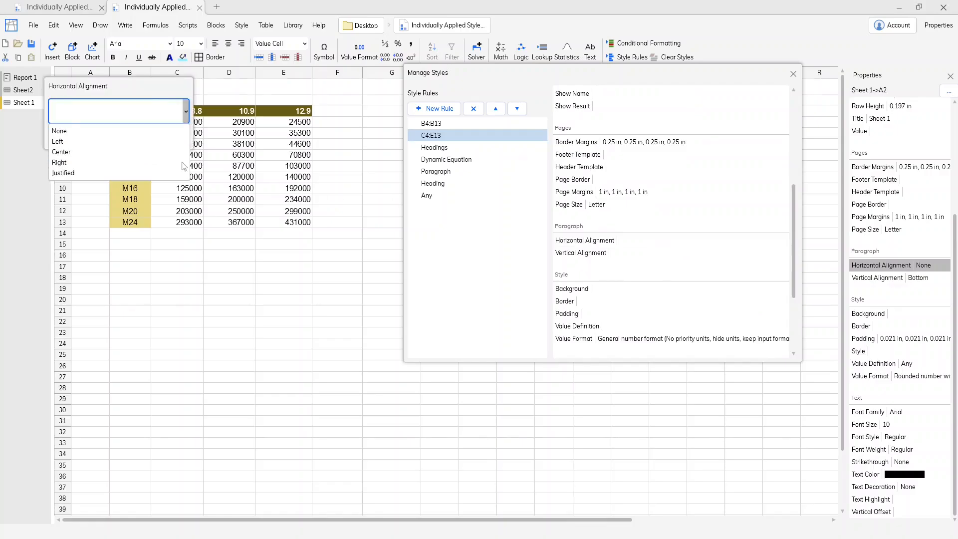
pyautogui.click(87, 156)
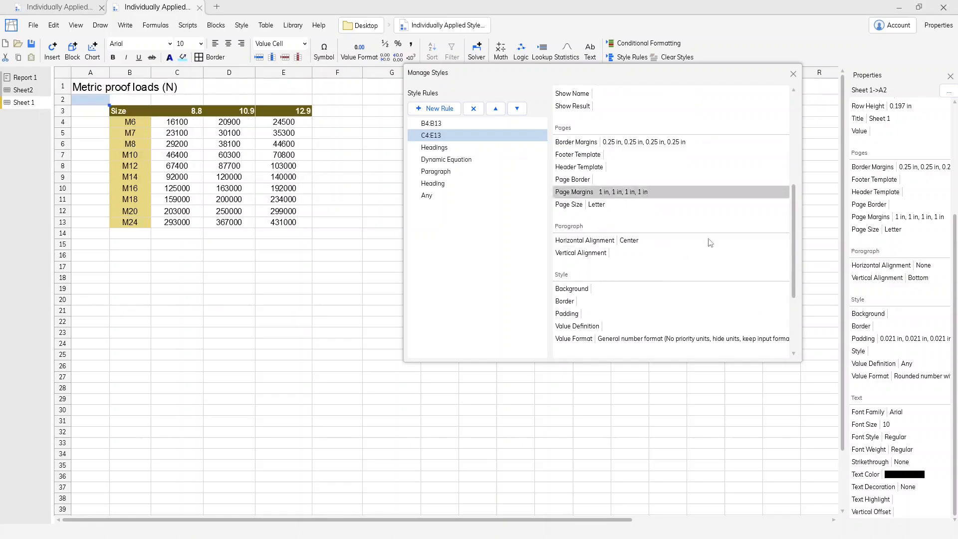
# - Give the C4:E13 style rule the palest gold background color
pyautogui.click(789, 289)
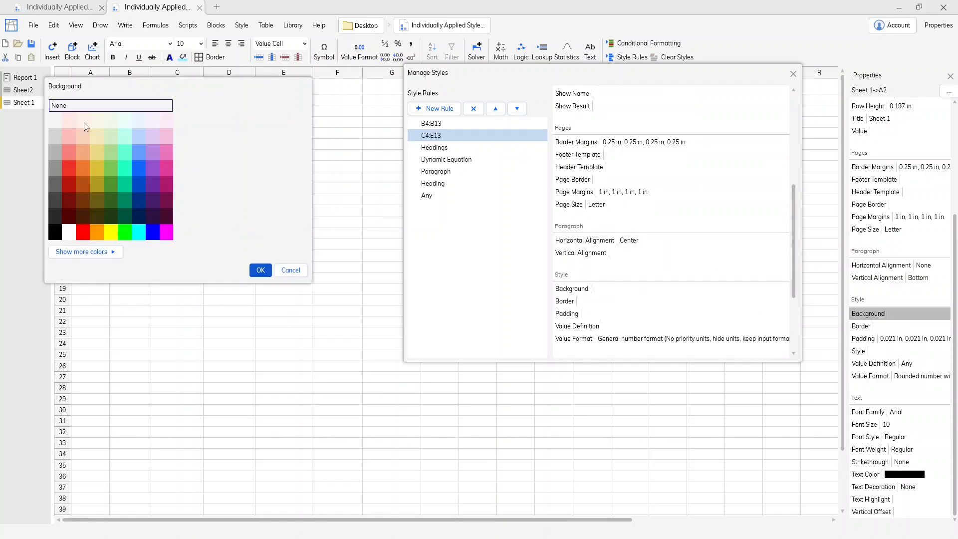
pyautogui.click(97, 121)
pyautogui.click(260, 270)
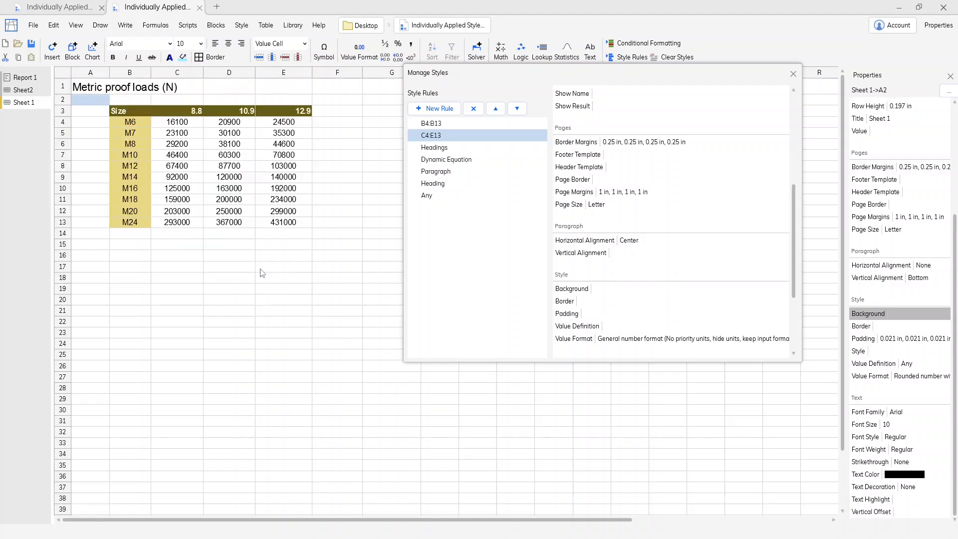
# - Set the Headings style rule's horizontal alignment to Center and close the style manager
pyautogui.click(443, 150)
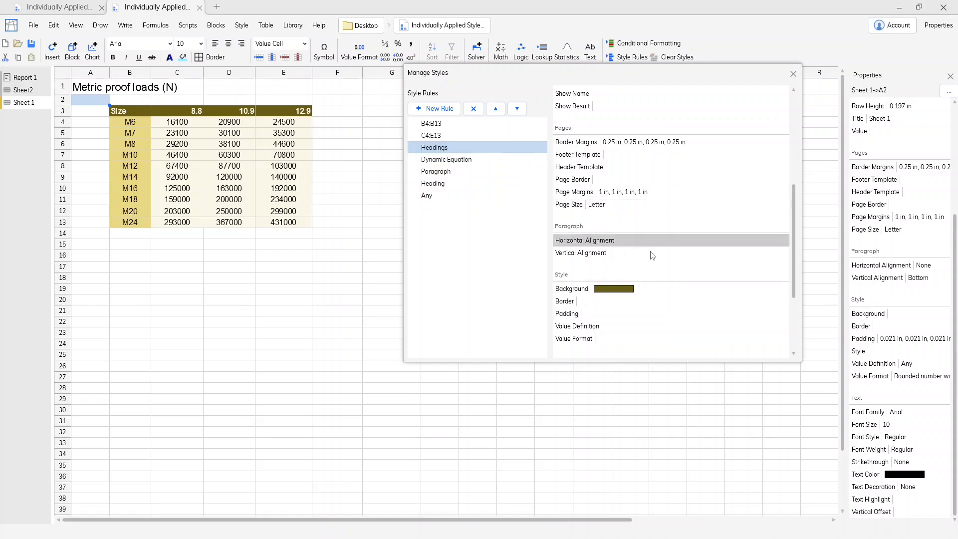
pyautogui.scroll(-2, 651, 250)
pyautogui.click(628, 199)
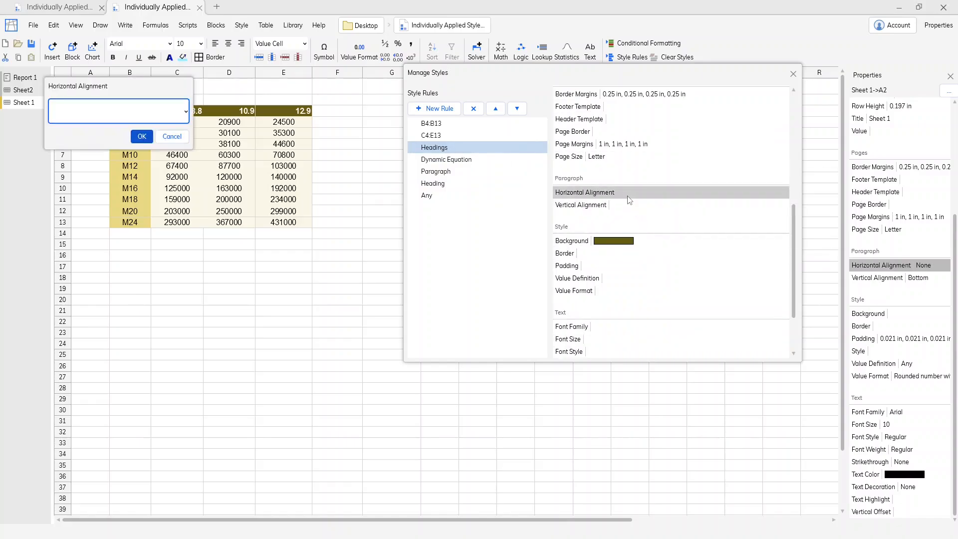
pyautogui.click(102, 156)
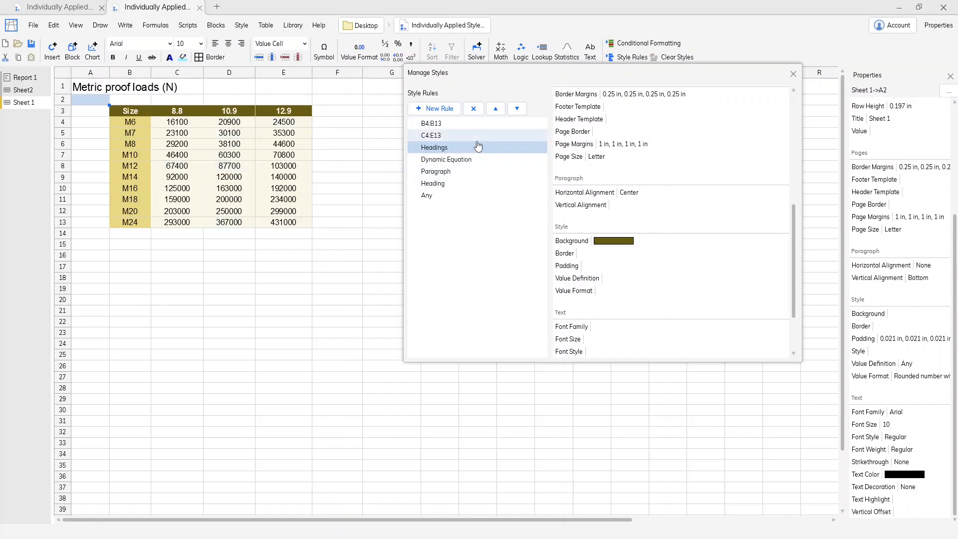
pyautogui.click(793, 74)
pyautogui.click(391, 211)
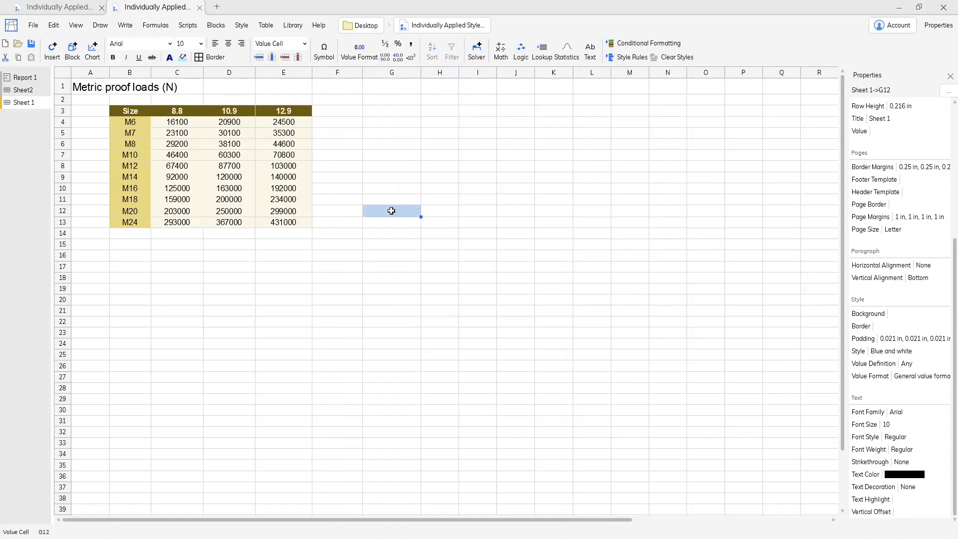
# - Clear the styles from the title in cell A1
pyautogui.click(94, 89)
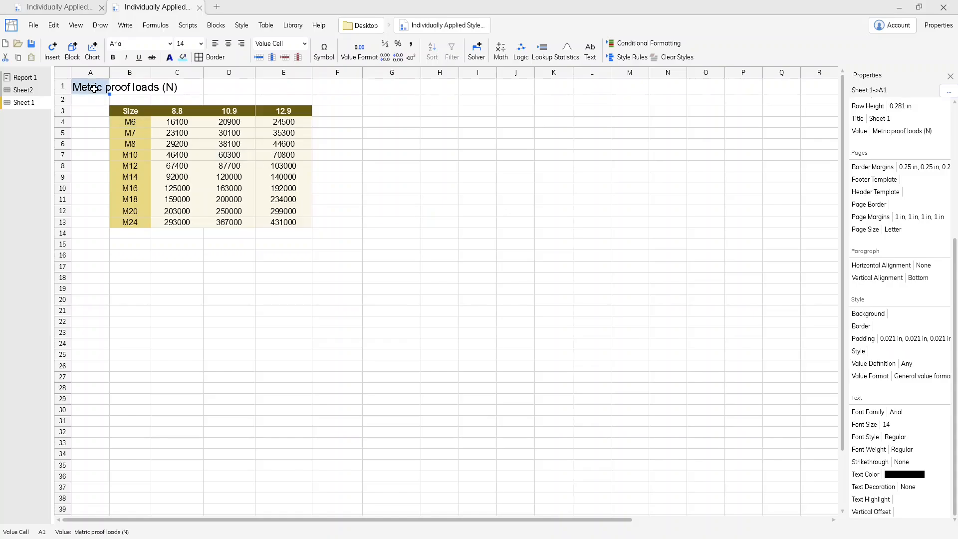
pyautogui.click(242, 24)
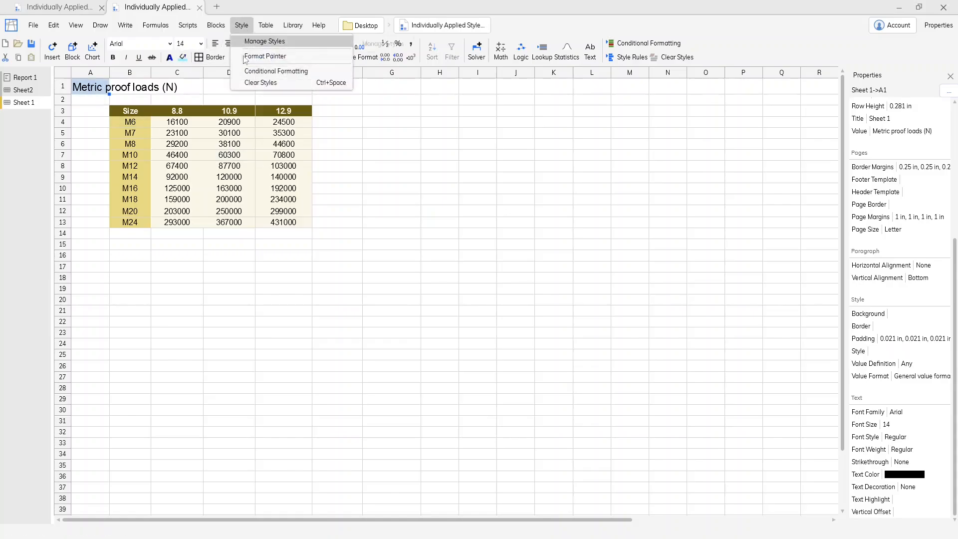
pyautogui.click(241, 83)
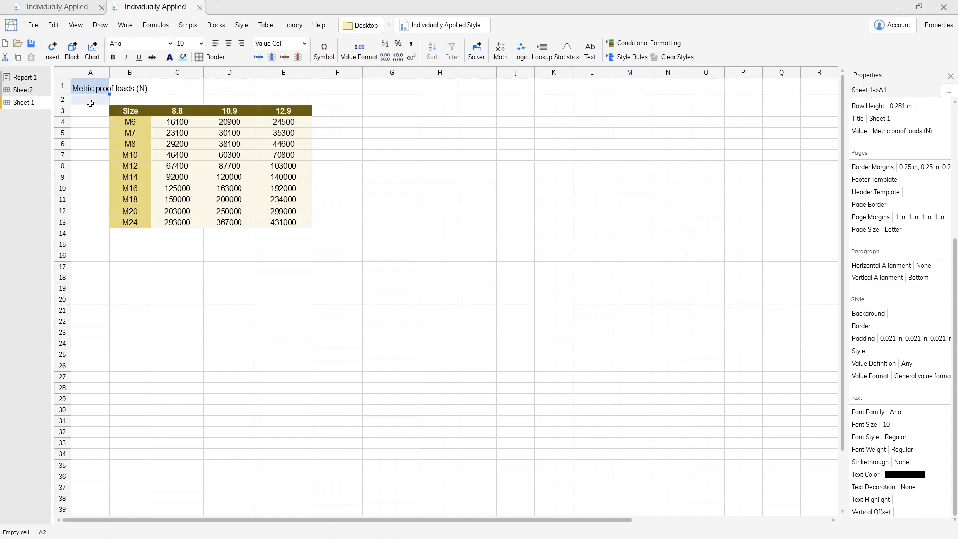
# - Clear the styles from the range A2:F16 and deselect it
pyautogui.moveTo(91, 102); pyautogui.dragTo(321, 254)
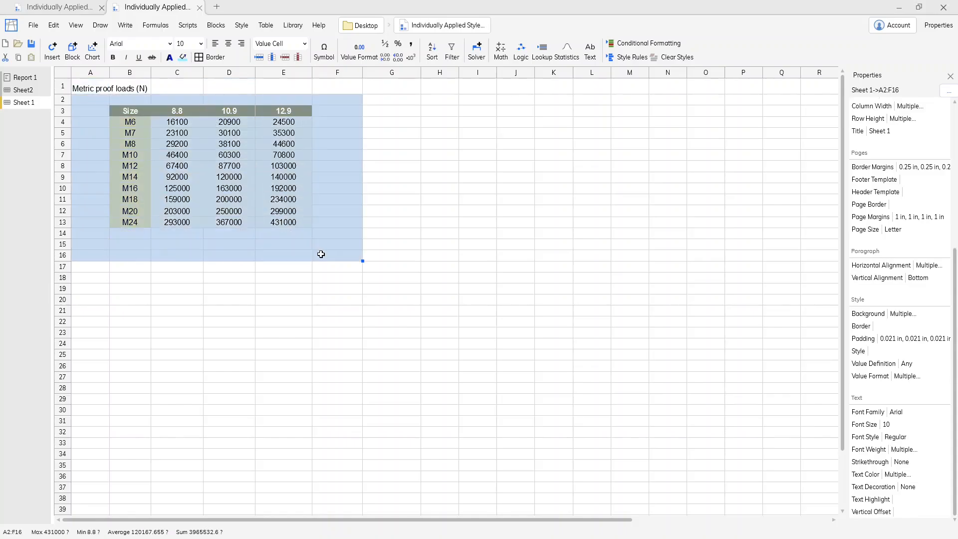
pyautogui.click(242, 25)
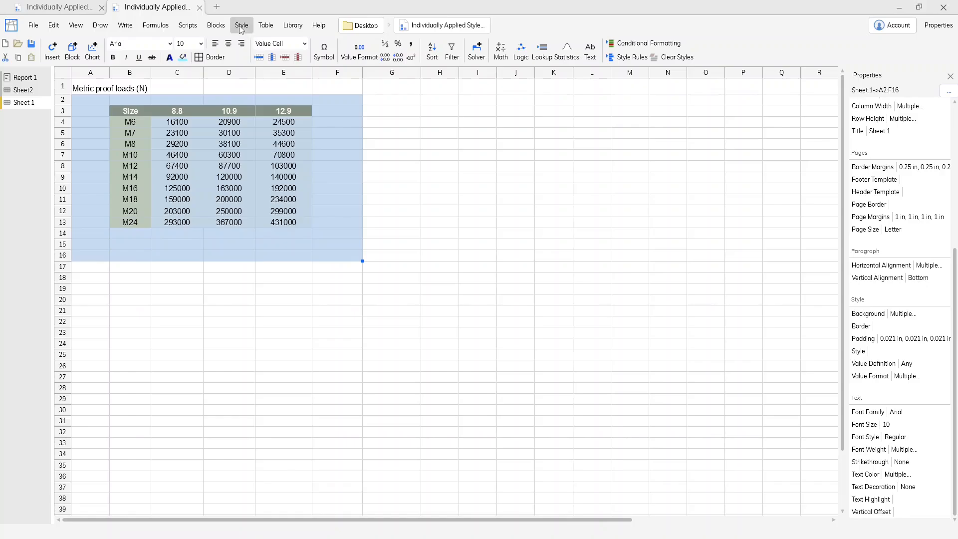
pyautogui.click(239, 83)
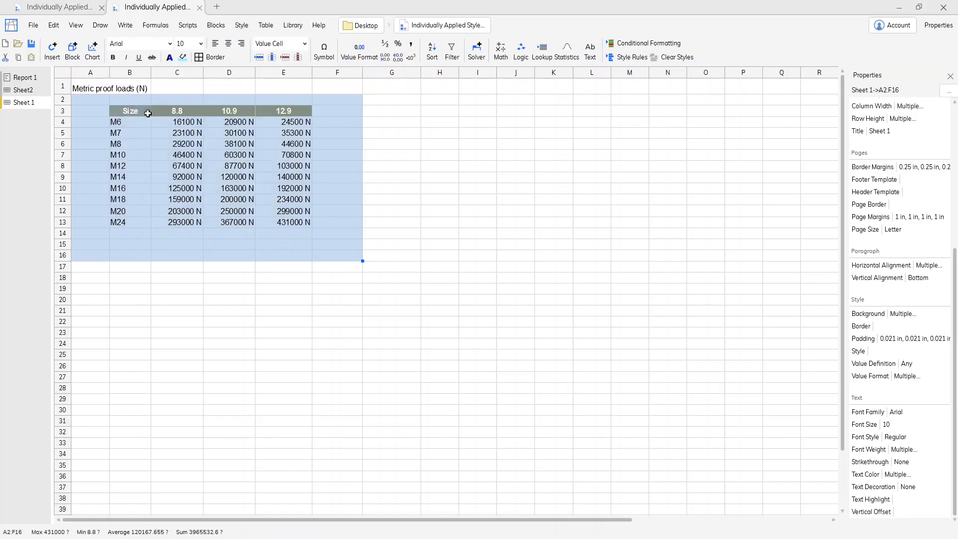
pyautogui.click(175, 111)
pyautogui.click(322, 121)
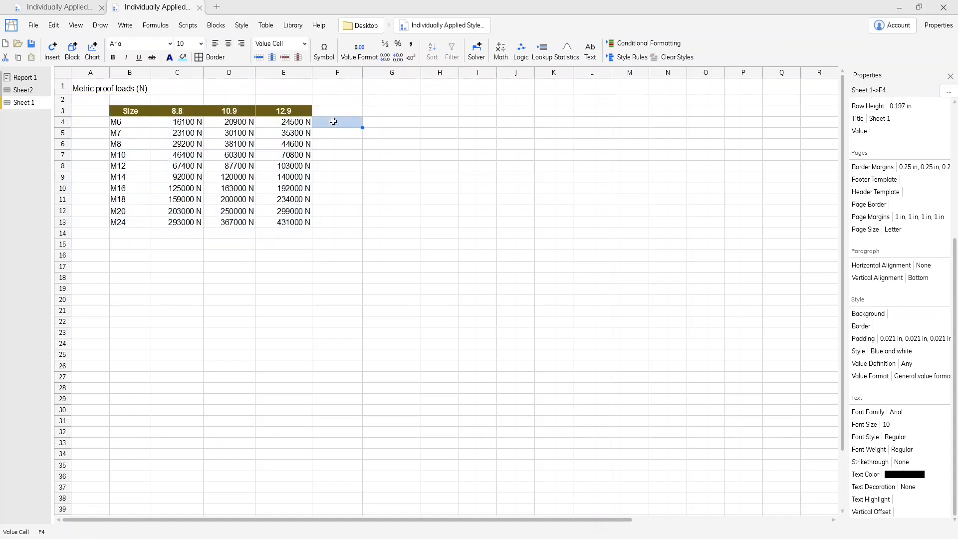
pyautogui.click(352, 171)
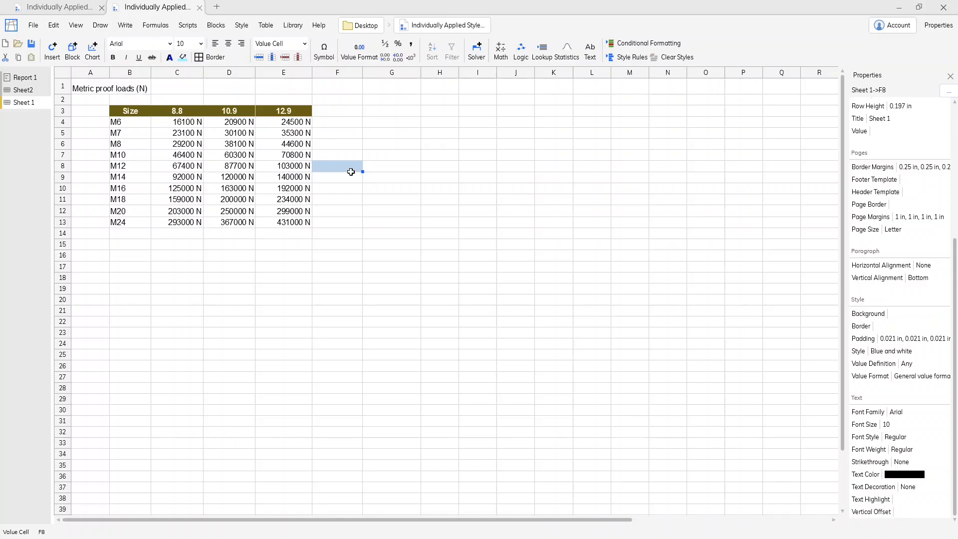
# - Undo the style clearing on both the A2:F16 range and the title cell A1
pyautogui.hotkey('ctrl', 'z')
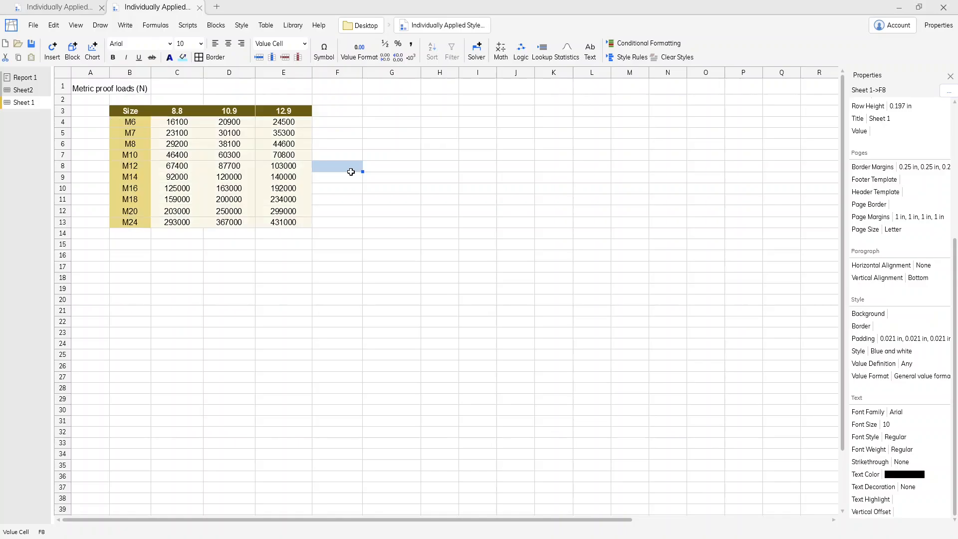
pyautogui.hotkey('ctrl', 'z')
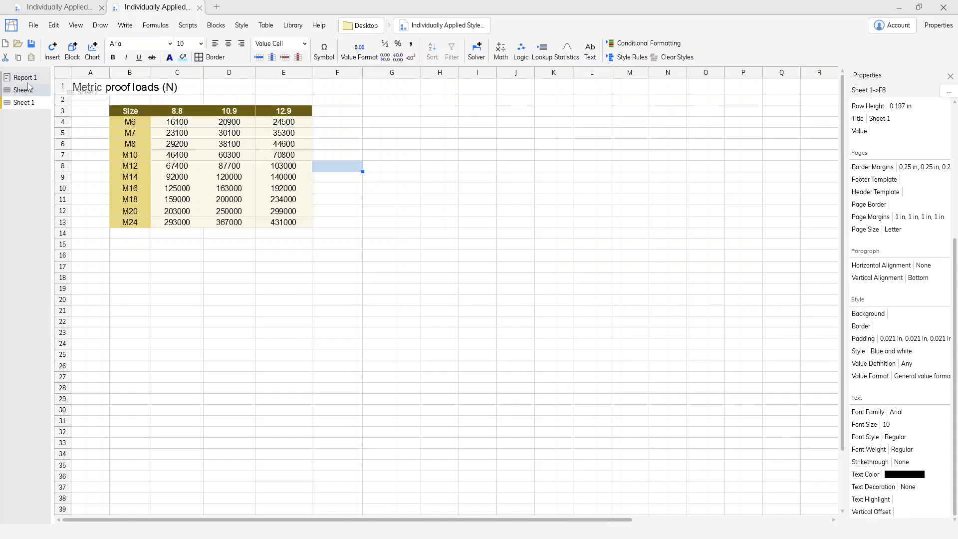
# - Switch from the spreadsheet to Report 1
pyautogui.click(26, 79)
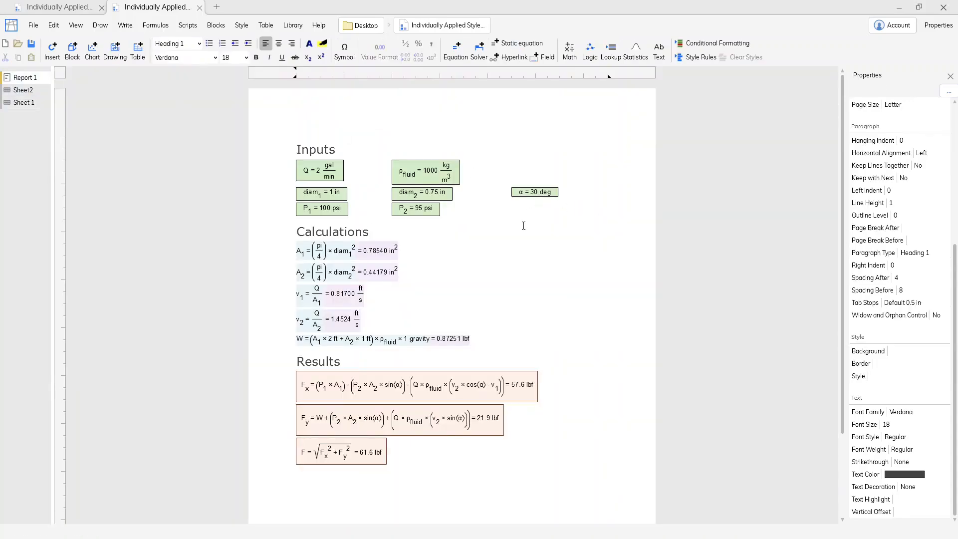